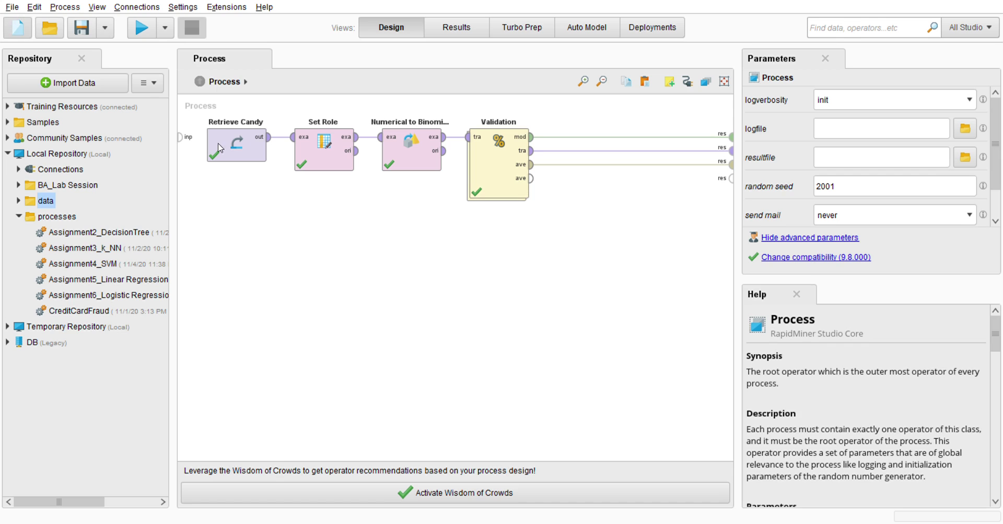
- Start a new blank process in place of the finished Candy validation workflow
key("ctrl+n")
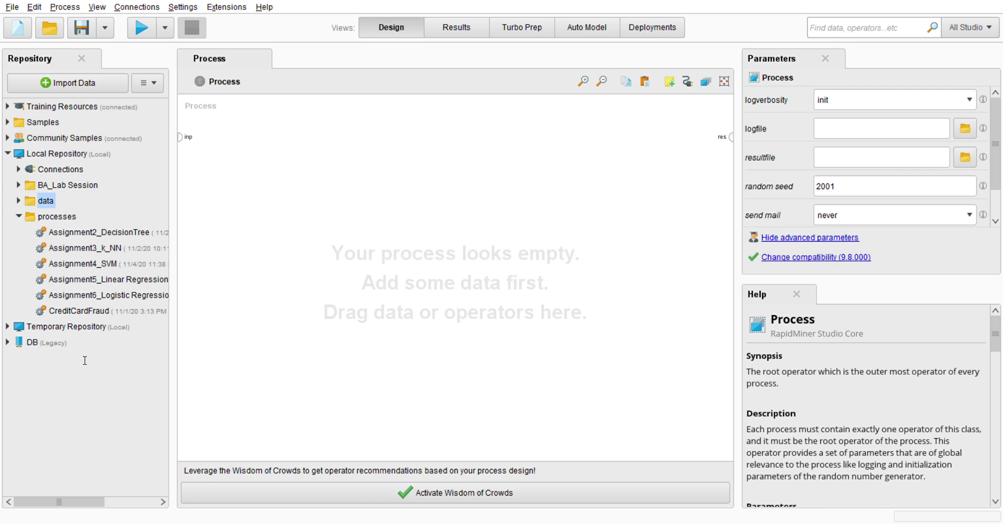
- Add a Read CSV operator for Candy.csv and wire its output to the result port
left_click_drag(85, 360, 87, 401)
left_click_drag(78, 440, 220, 155)
left_click_drag(277, 144, 732, 137)
left_click(260, 154)
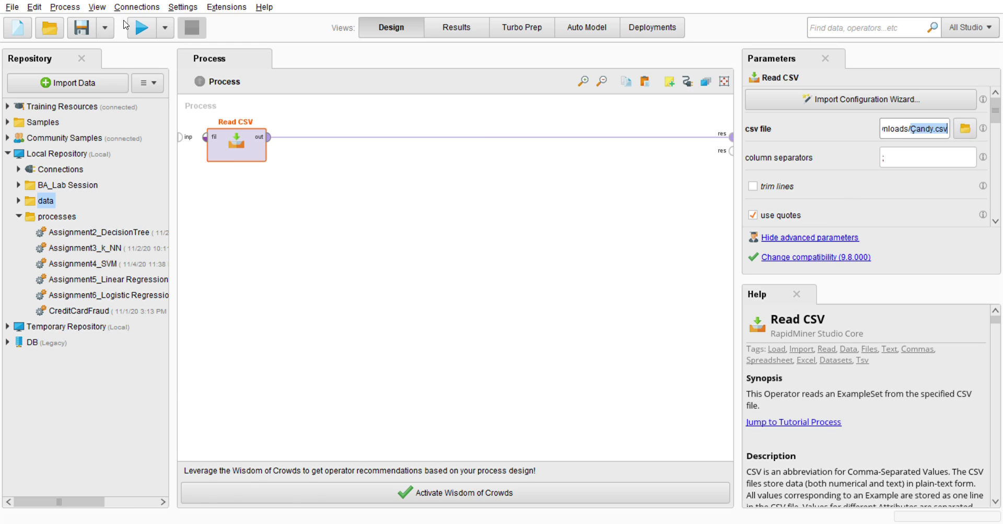
- Run the process and inspect the table, which loads as one comma-joined column
left_click(140, 27)
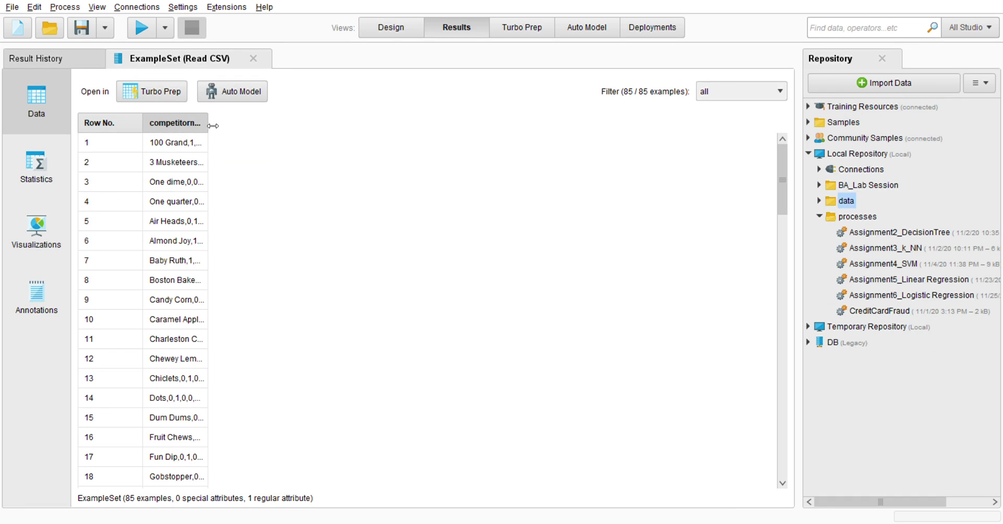
left_click_drag(212, 126, 569, 175)
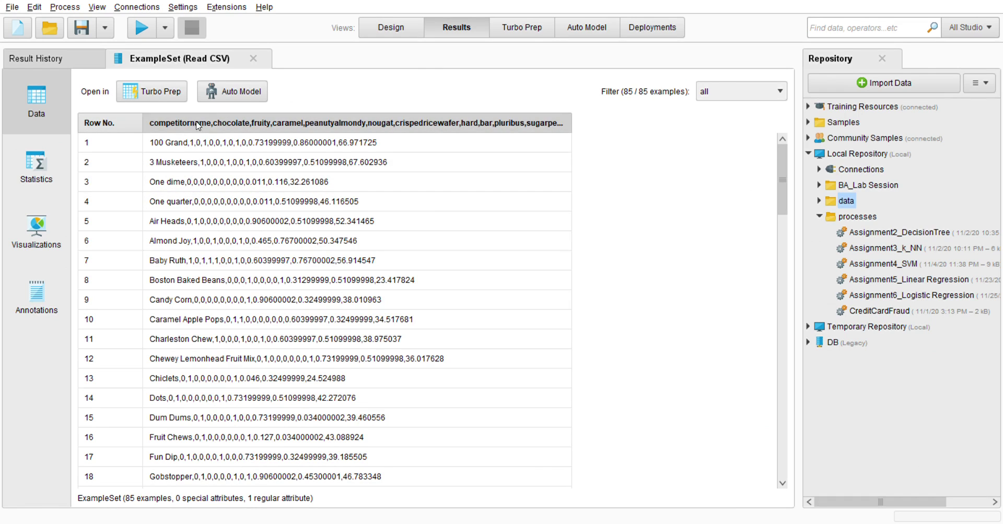
left_click(391, 27)
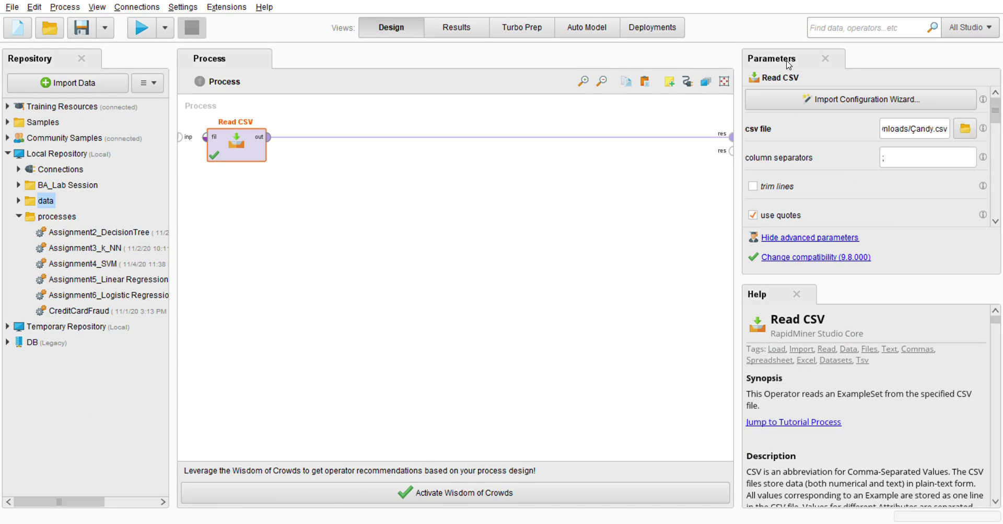
- Change Read CSV's column separator from ';' to ','
left_click(456, 27)
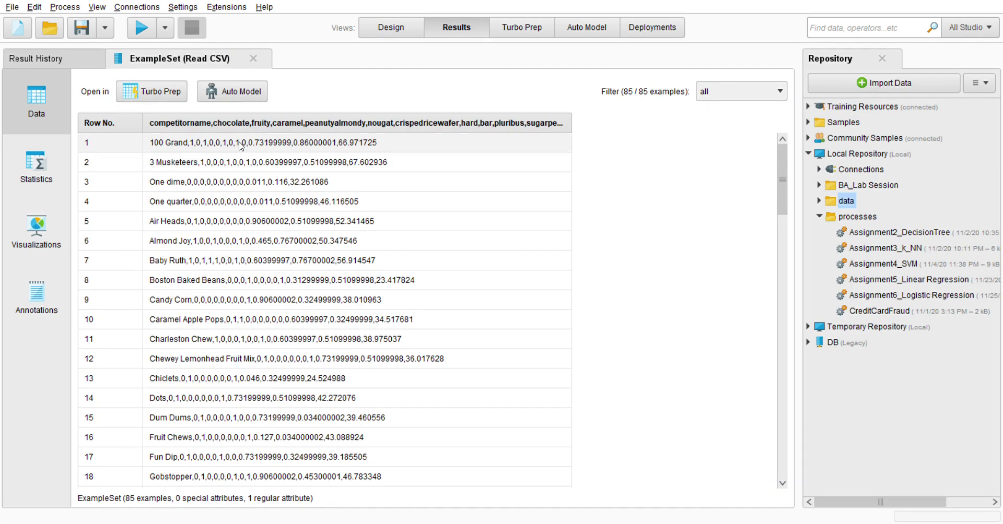
left_click(392, 27)
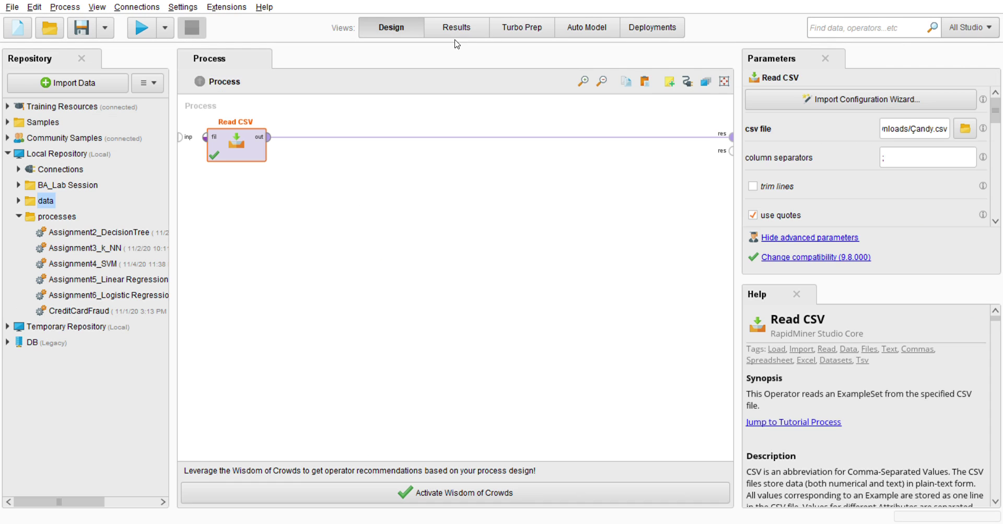
left_click(895, 157)
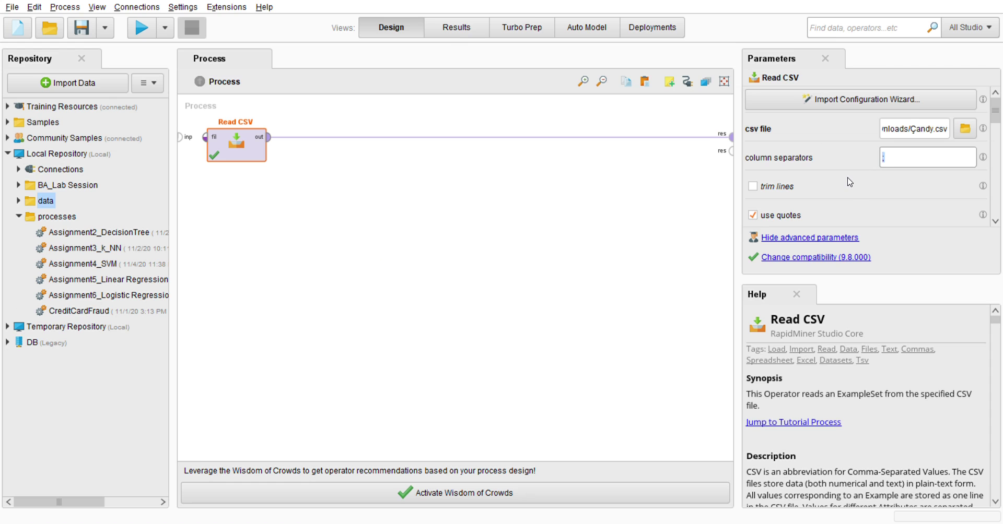
- Rerun and review Candy.csv as 85 examples across 13 separate attributes
left_click(150, 32)
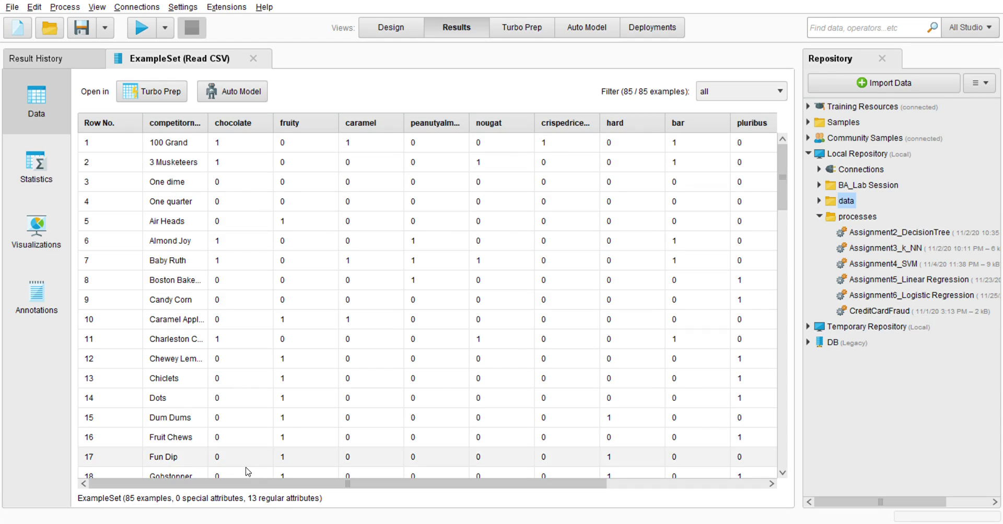
left_click_drag(261, 484, 86, 483)
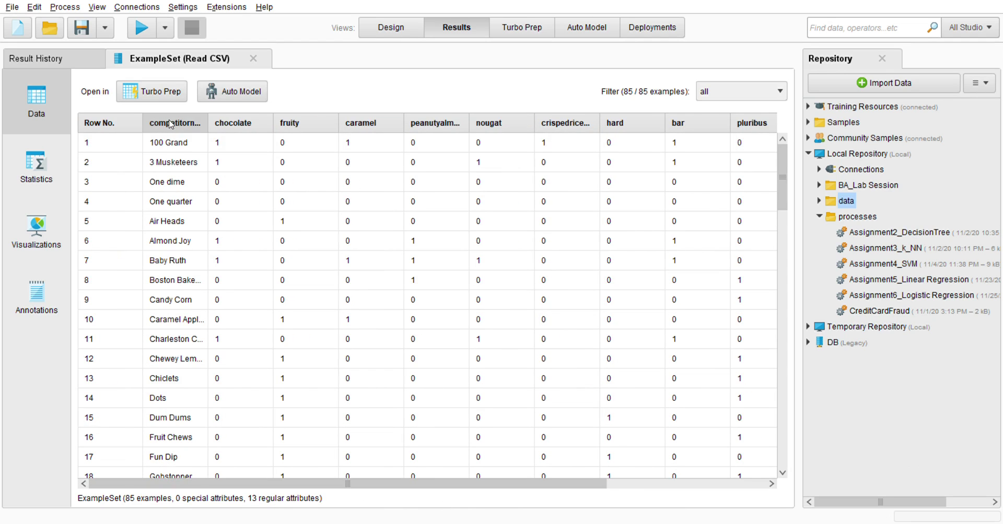
left_click_drag(211, 126, 275, 126)
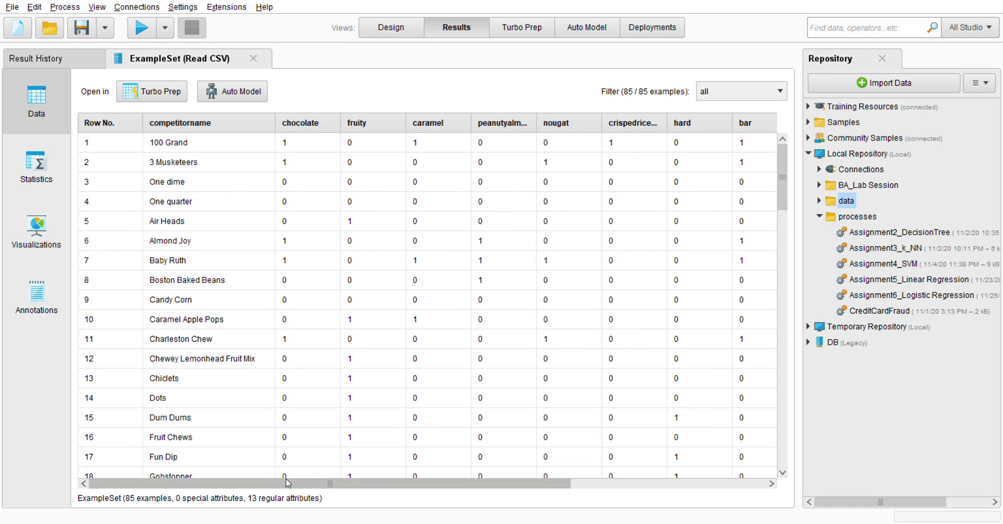
left_click_drag(289, 484, 501, 488)
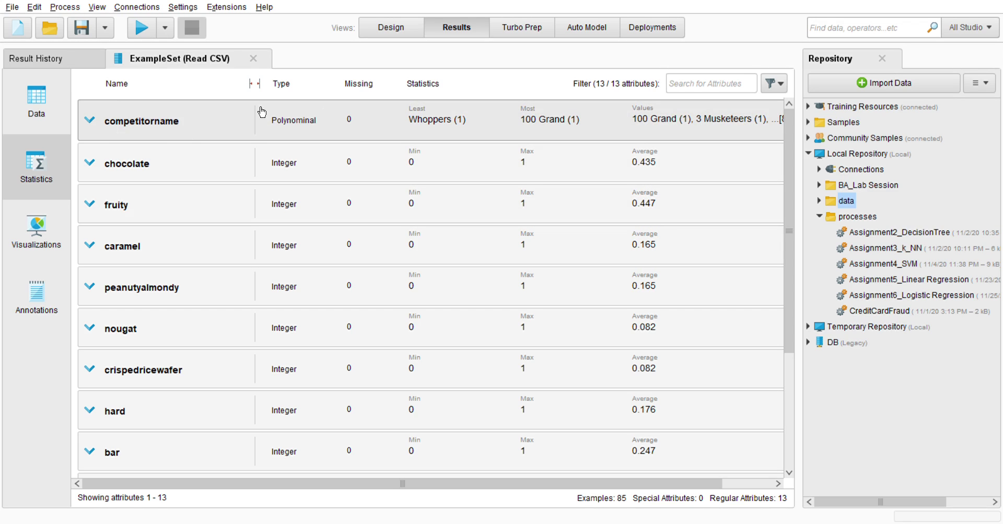
scroll(253, 273, "down", 3)
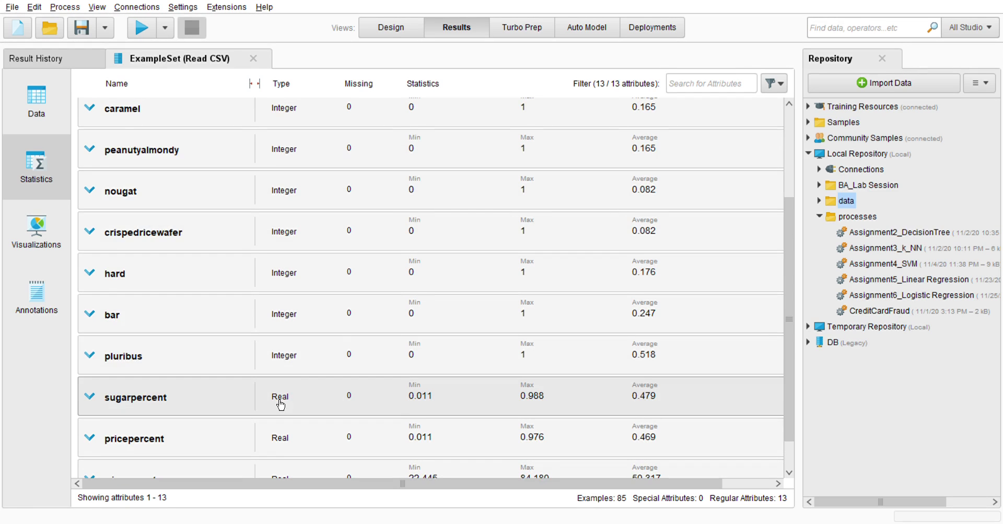
scroll(290, 395, "down", 1)
left_click(399, 32)
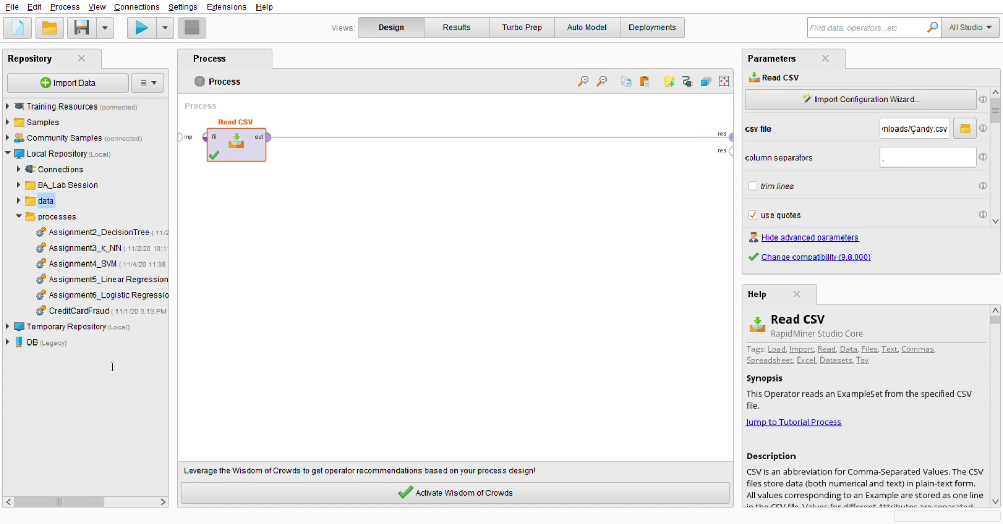
- Insert a Store operator between Read CSV and the output, run, and review the data table
left_click_drag(112, 367, 324, 149)
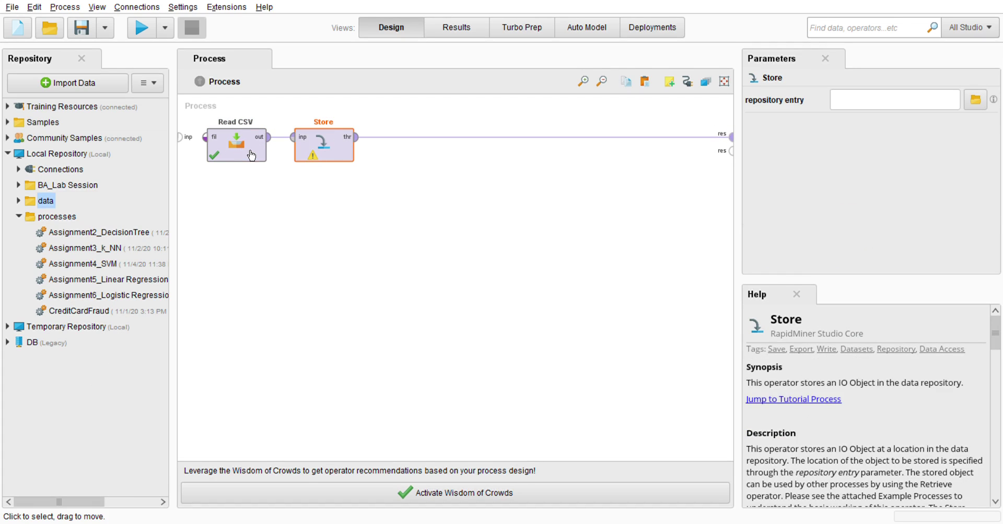
left_click(213, 159)
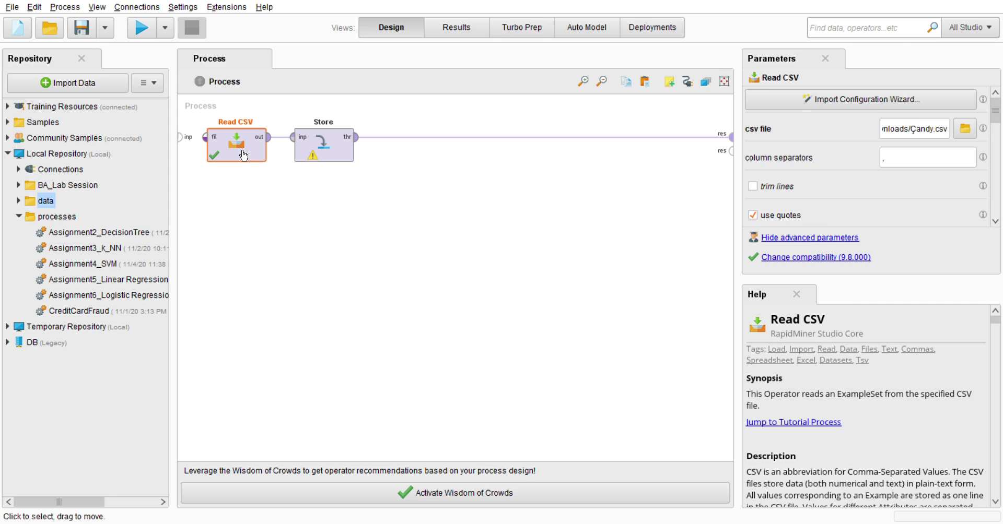
key("F11")
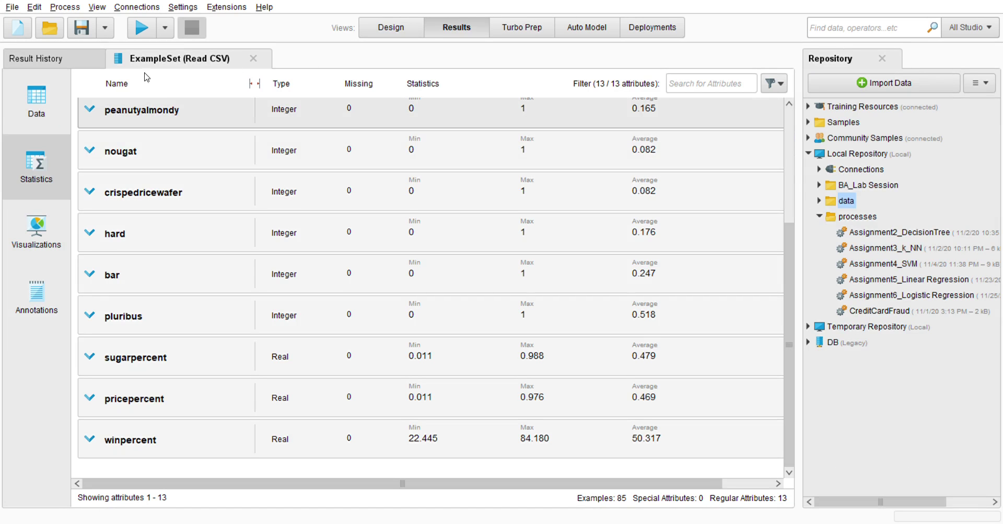
scroll(110, 137, "up", 3)
left_click(36, 105)
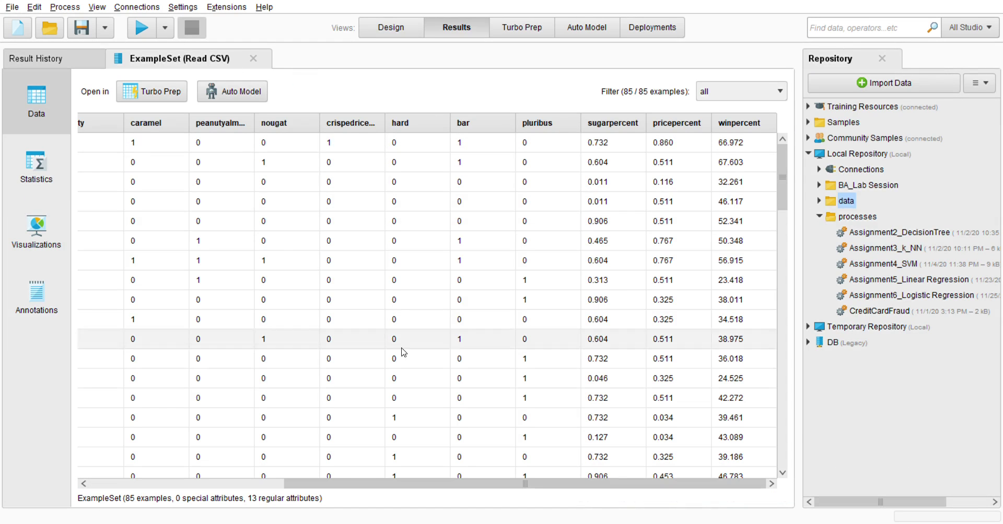
left_click_drag(313, 485, 112, 485)
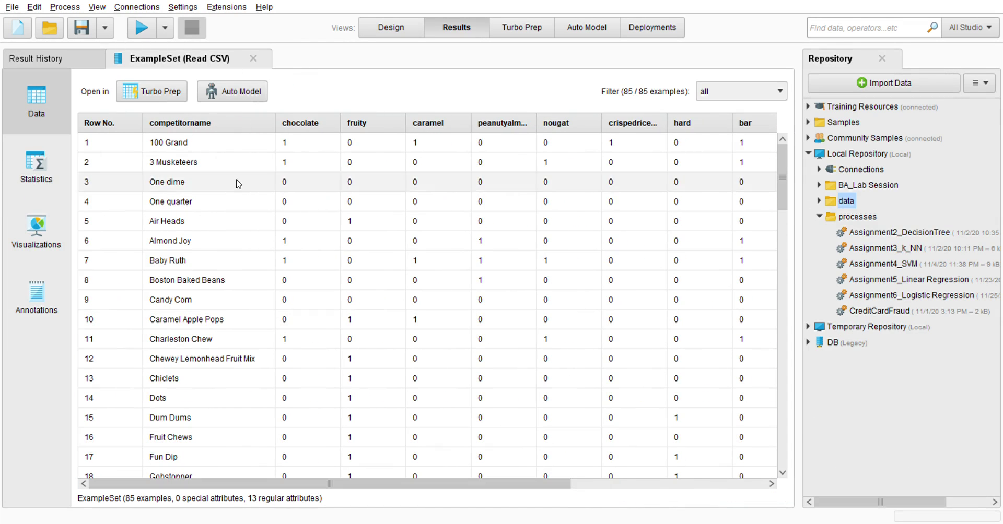
left_click(376, 31)
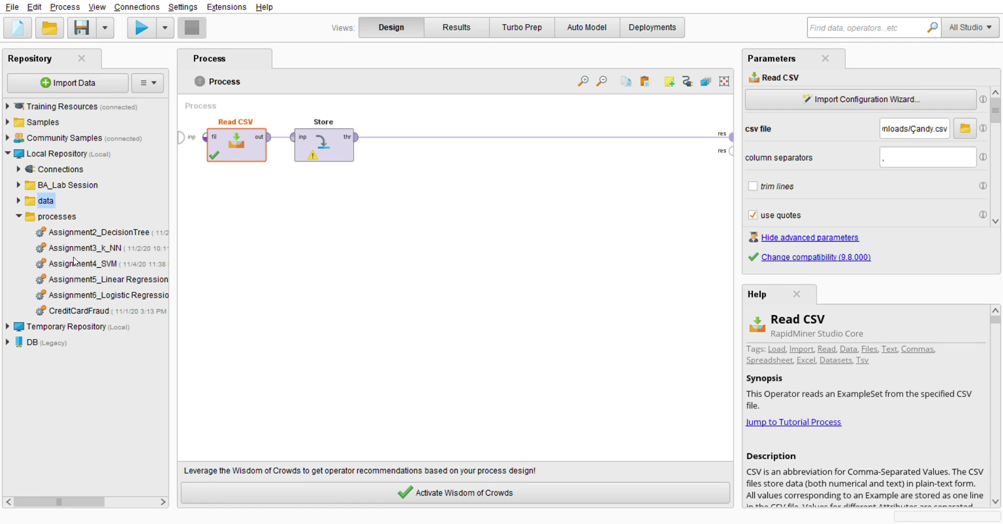
- Point Store at the Candy entry in the repository data folder, then delete Store
left_click(341, 146)
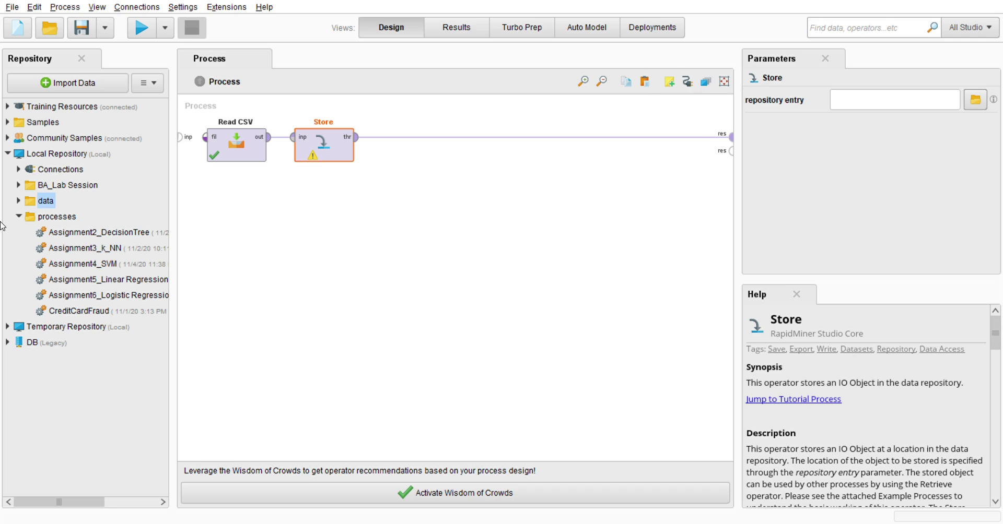
left_click(16, 201)
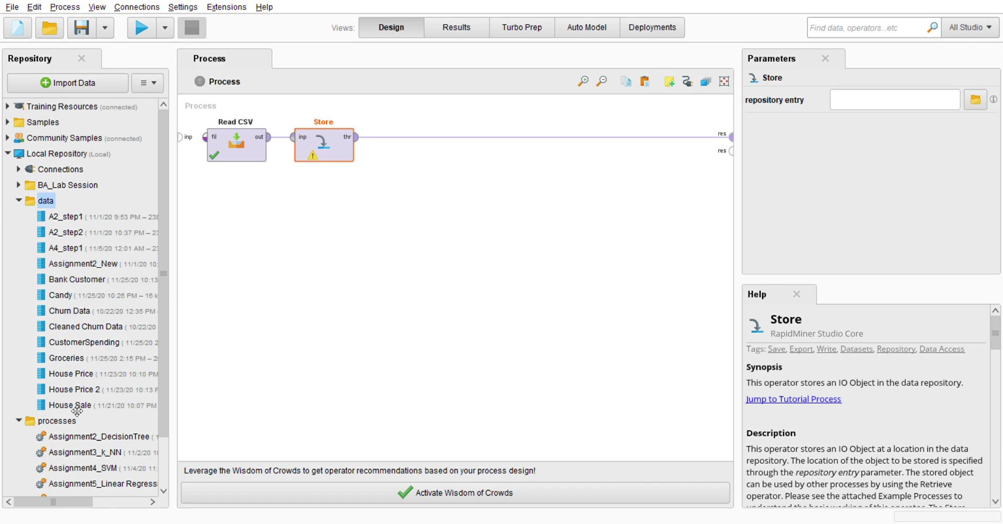
left_click(64, 295)
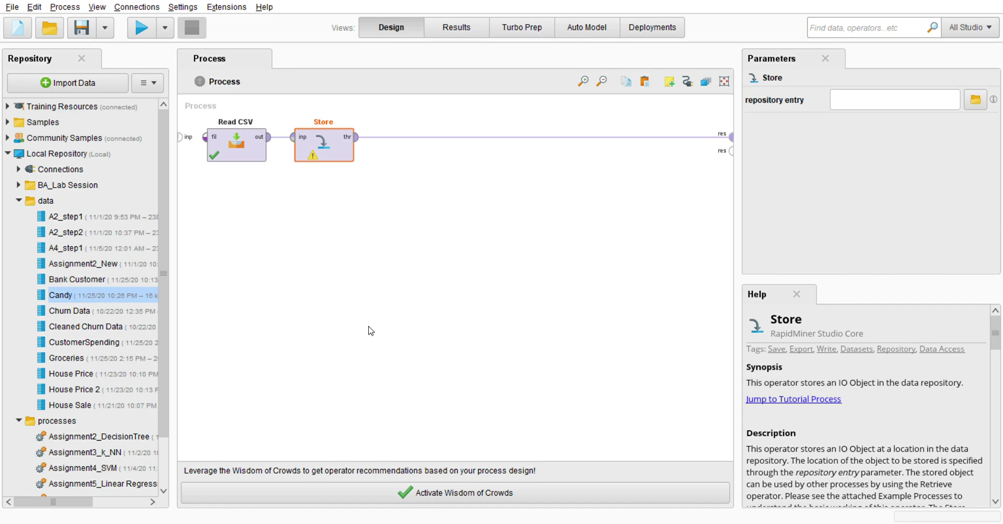
key("Delete")
- Replace Read CSV with a Retrieve Candy operator connected to the result port
left_click(233, 156)
key("Delete")
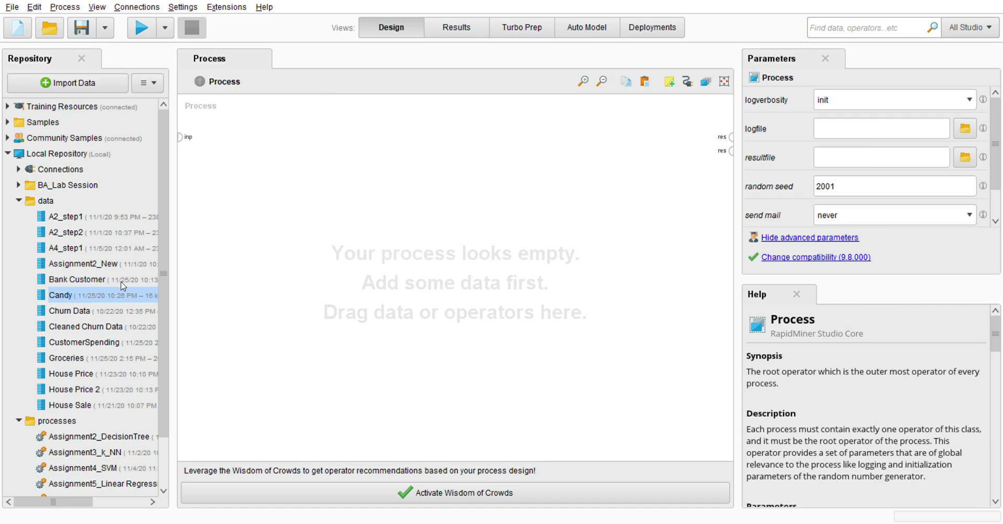
left_click_drag(61, 296, 226, 148)
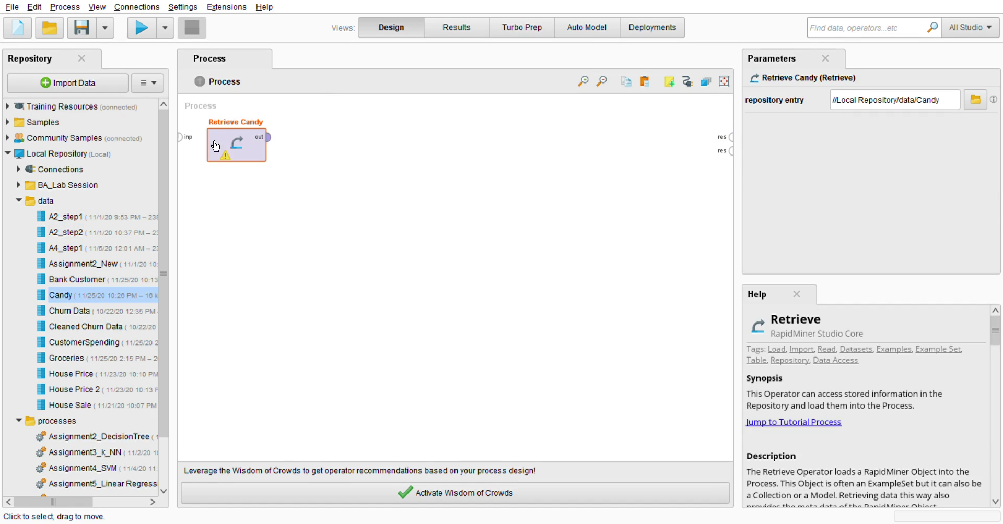
left_click(269, 137)
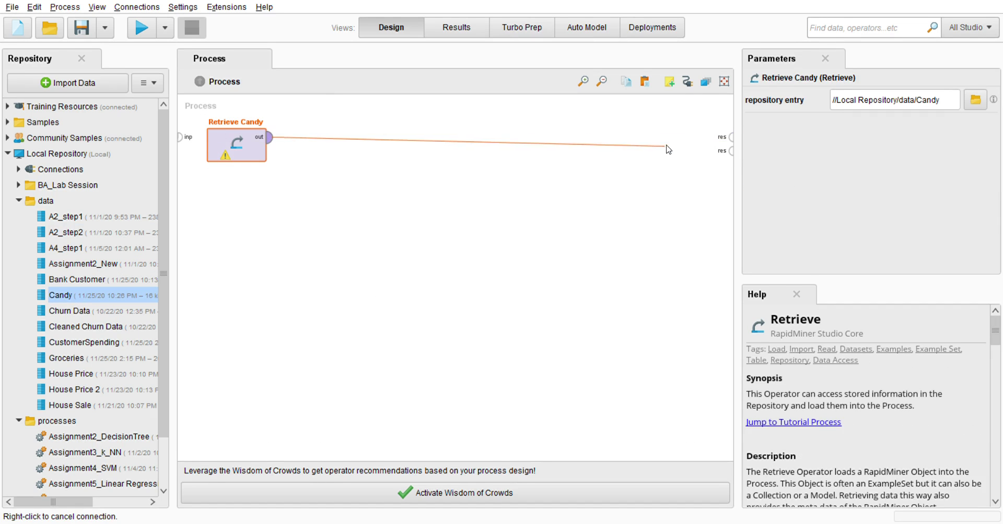
left_click(730, 136)
- Run the process and check the Candy data table and per-attribute statistics
left_click(149, 24)
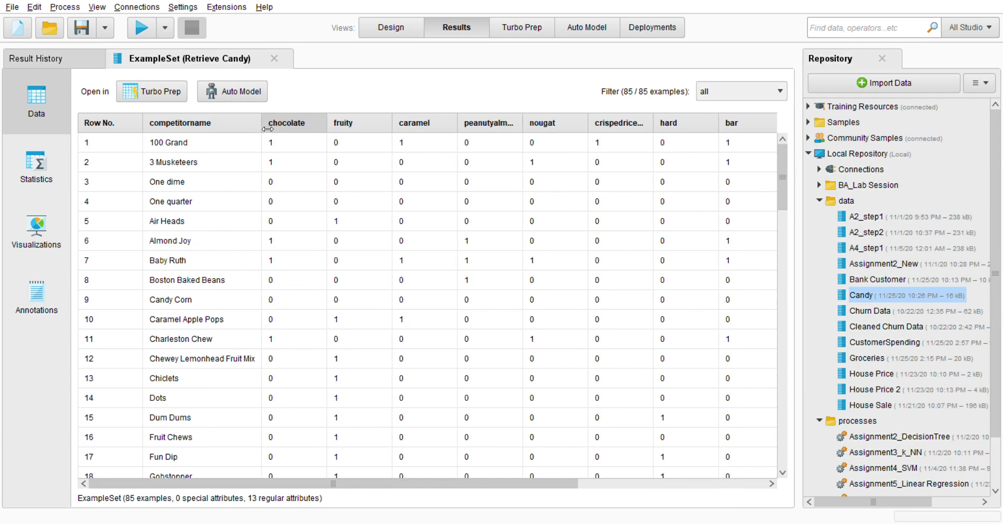
mouse_move(277, 484)
left_mouse_down()
mouse_move(478, 485)
mouse_move(293, 485)
left_mouse_up()
left_click(36, 167)
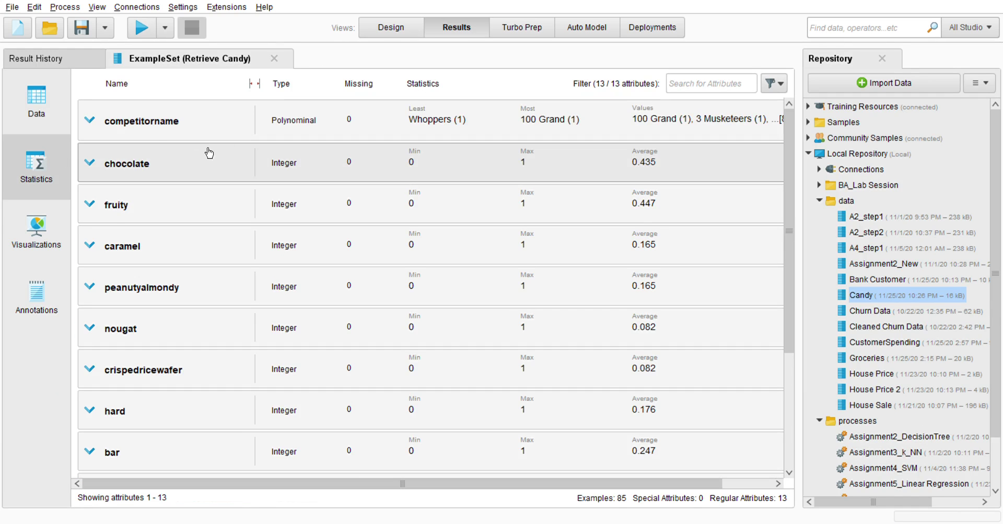
scroll(331, 242, "down", 4)
scroll(293, 315, "up", 4)
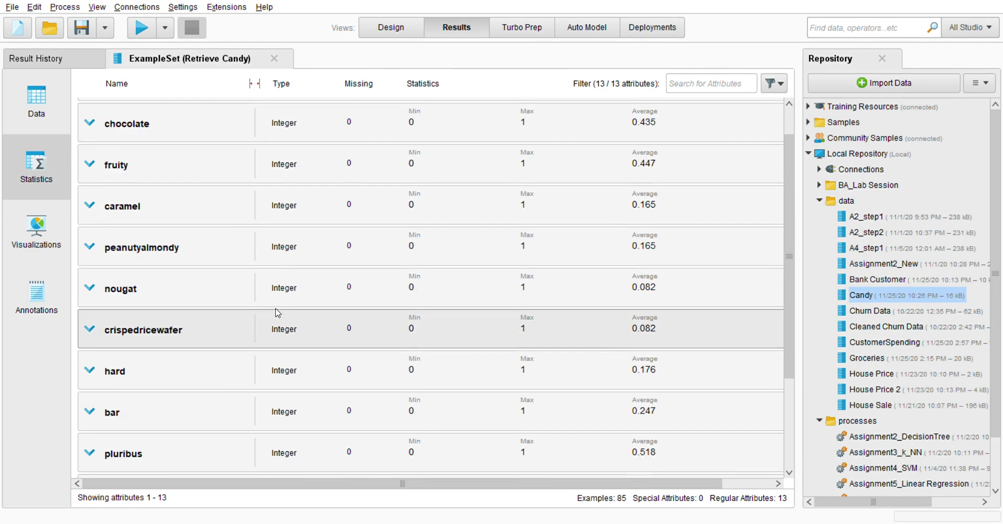
left_click(390, 27)
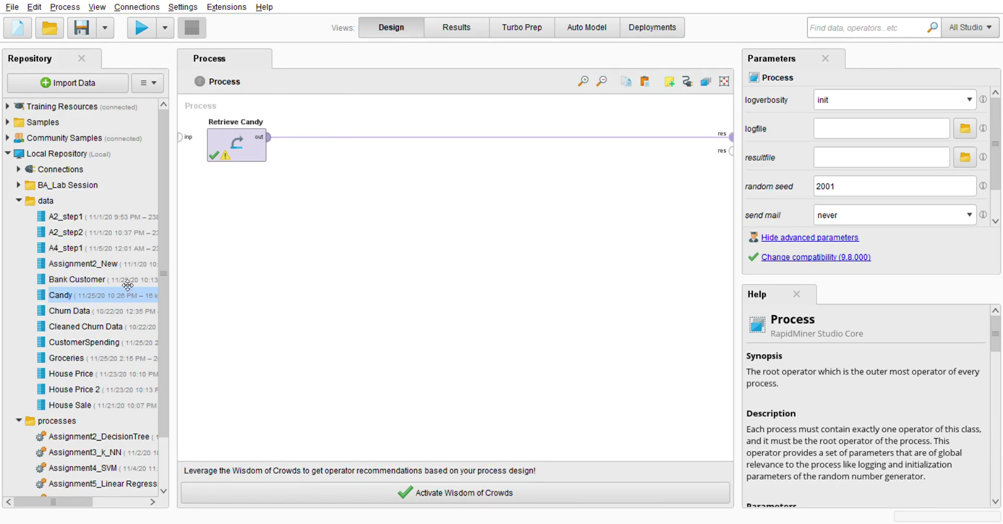
- Look over the retrieved Candy data again, then add a Set Role operator after Retrieve Candy
left_click(456, 27)
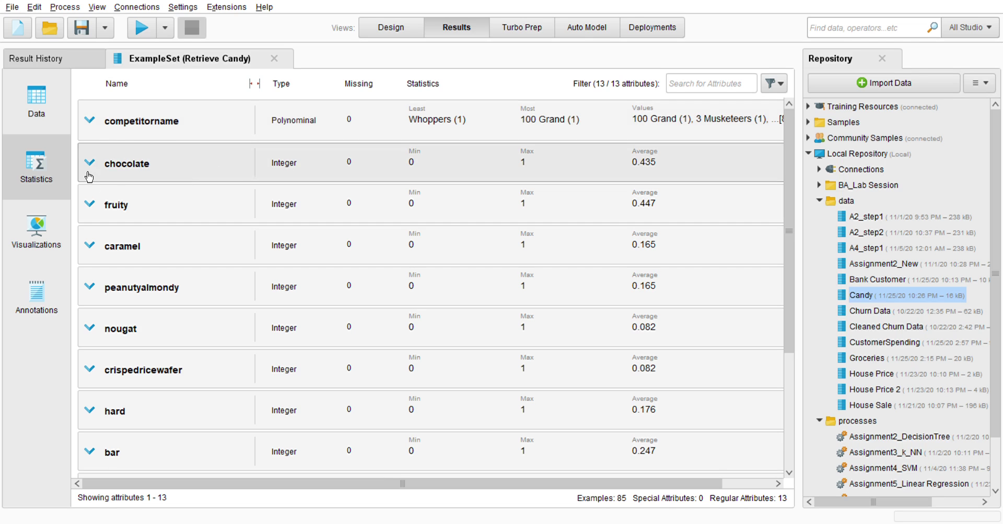
left_click(397, 28)
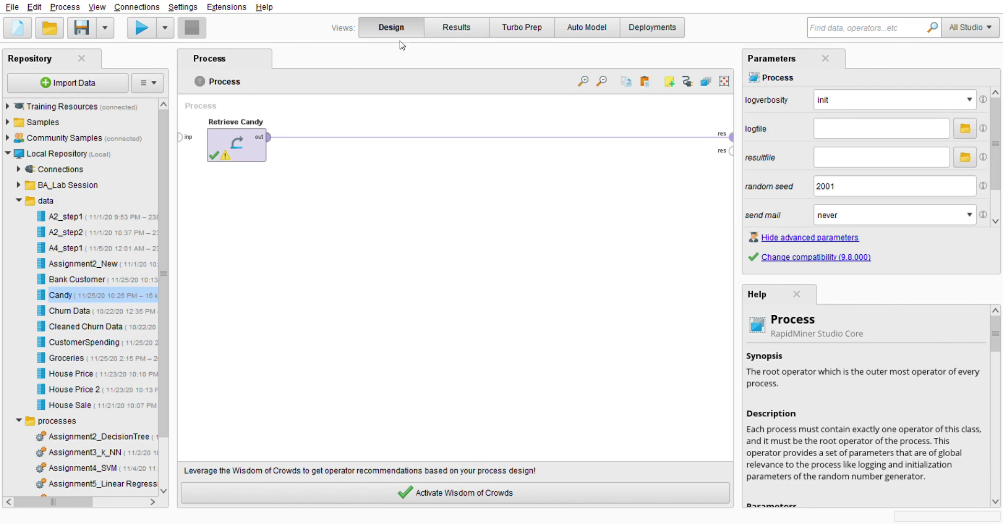
left_click(456, 27)
left_click(60, 119)
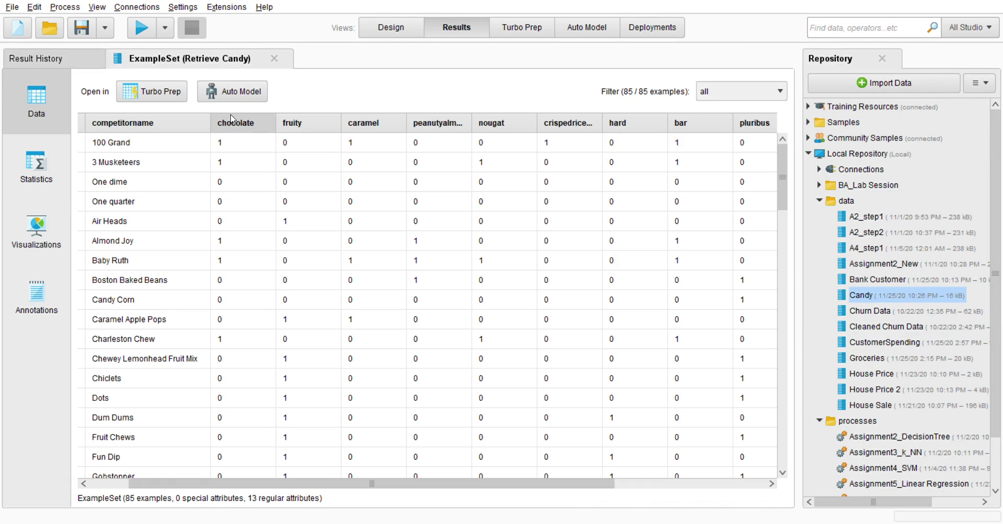
left_click(393, 28)
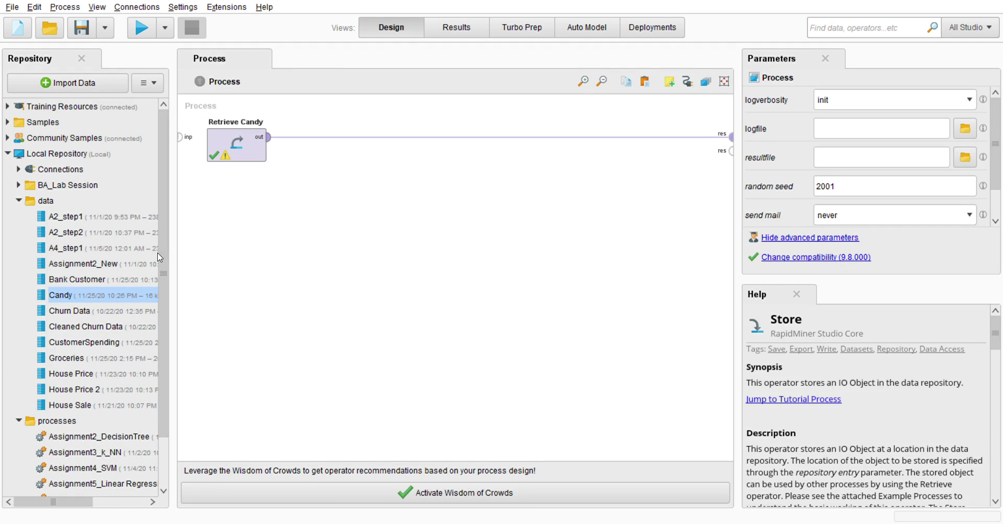
left_click_drag(160, 257, 337, 157)
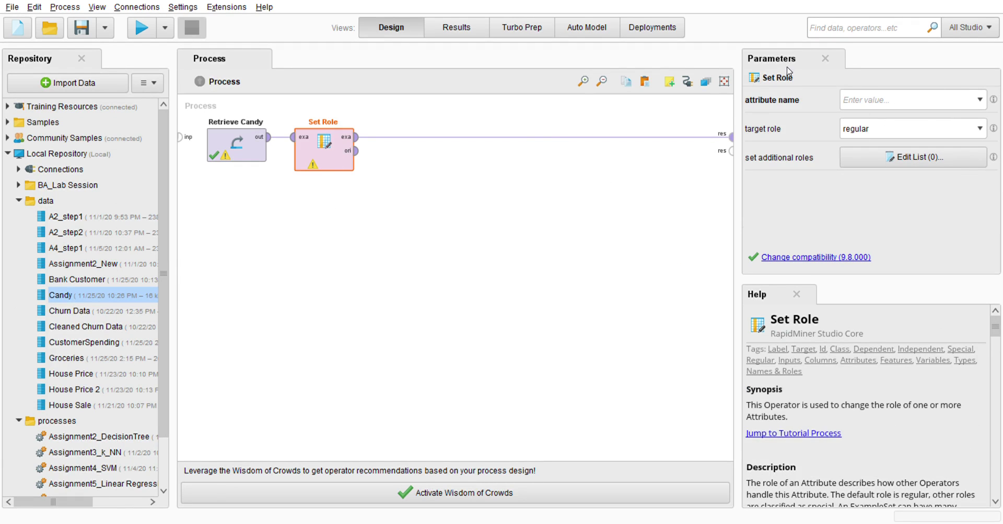
- Give competitorname the id target role in Set Role and run the process
left_click(979, 102)
type("competitorname")
key("Tab")
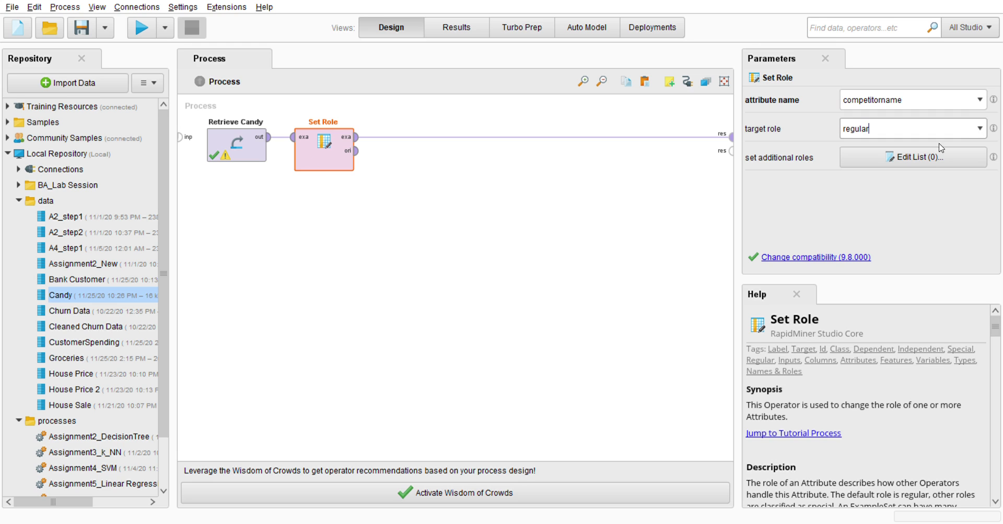
type("id")
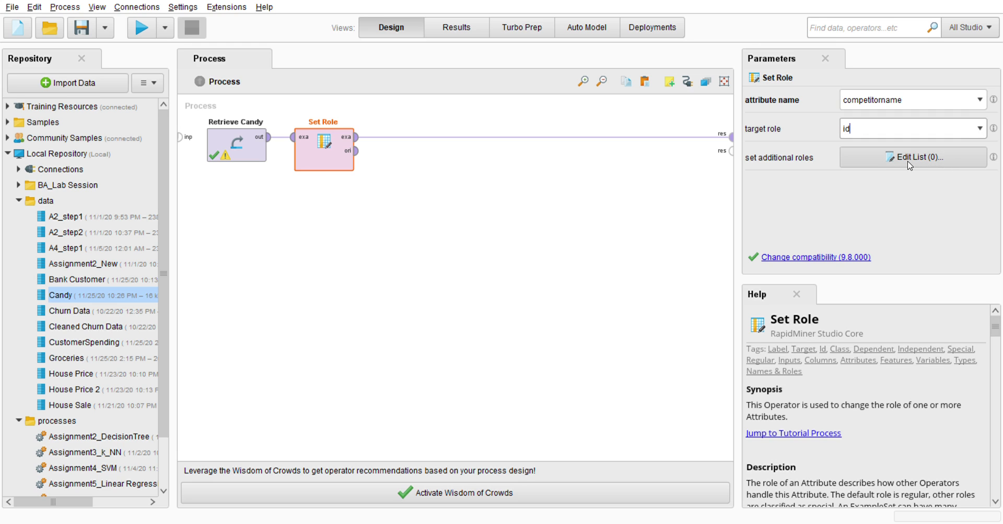
key("Return")
left_click(141, 28)
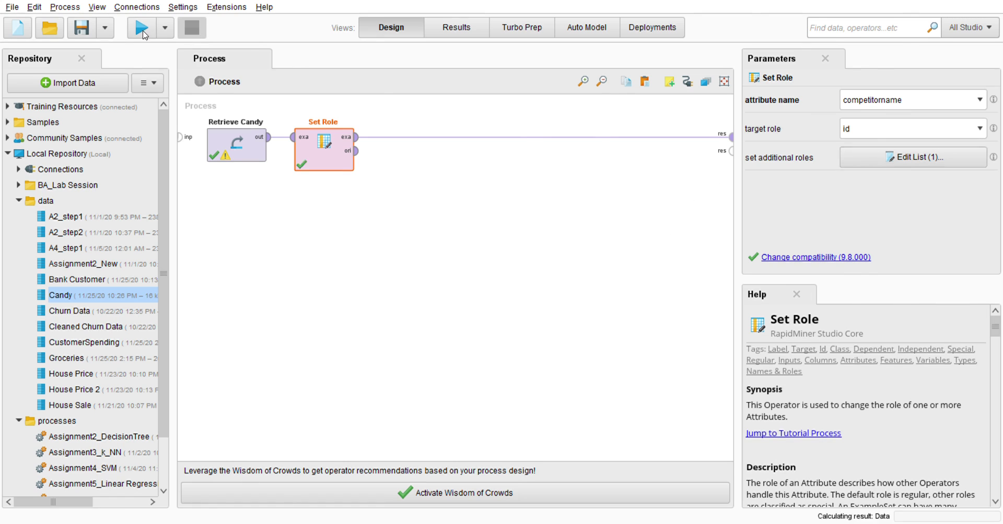
- Adjust the competitorname and chocolate column widths in the Set Role result
left_click_drag(208, 127, 265, 131)
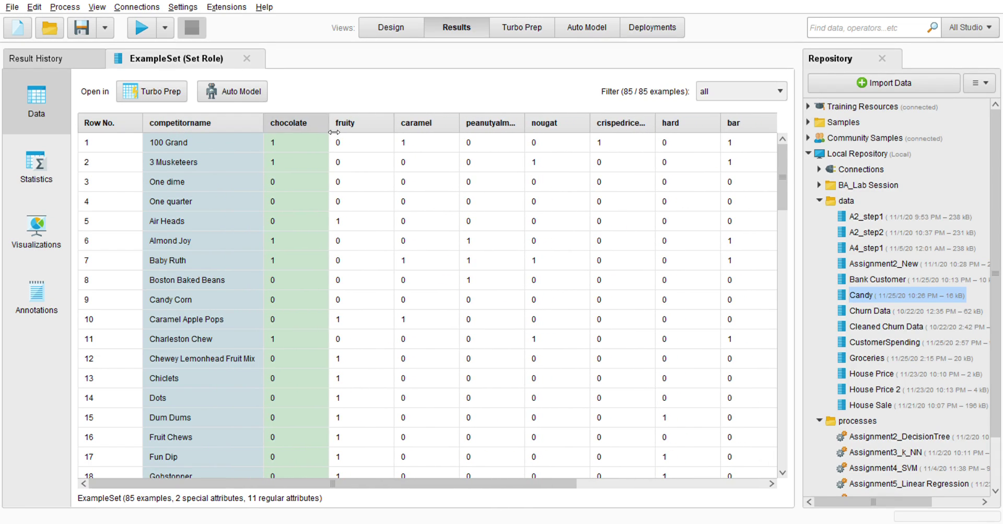
mouse_move(329, 131)
left_mouse_down()
mouse_move(313, 131)
mouse_move(334, 133)
mouse_move(322, 134)
left_mouse_up()
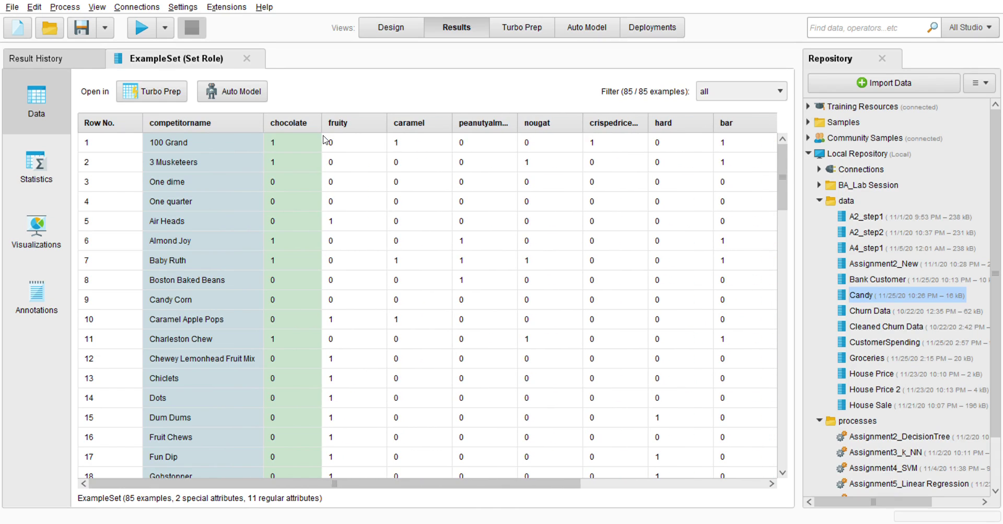
left_click(391, 27)
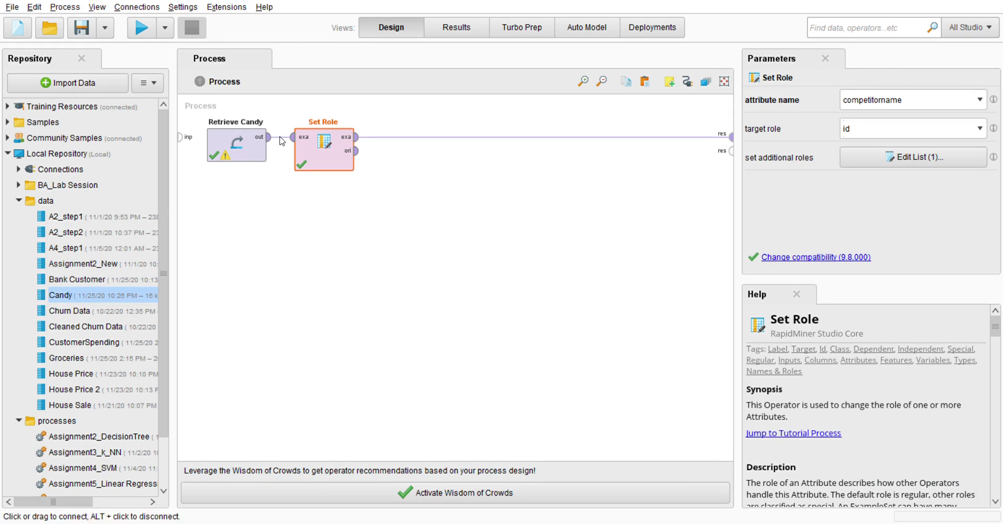
- Rerun and confirm in Statistics that competitorname is Id and chocolate is Label
key("F11")
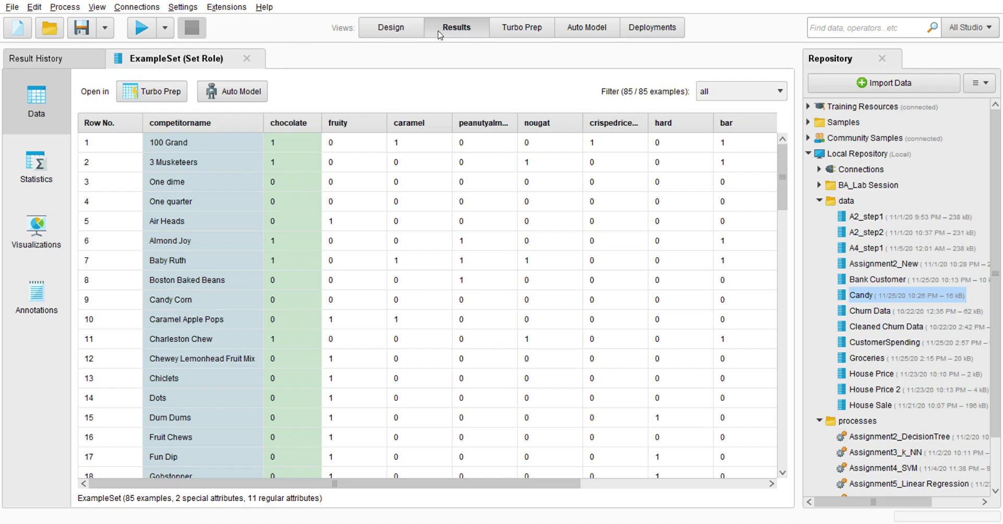
left_click(36, 166)
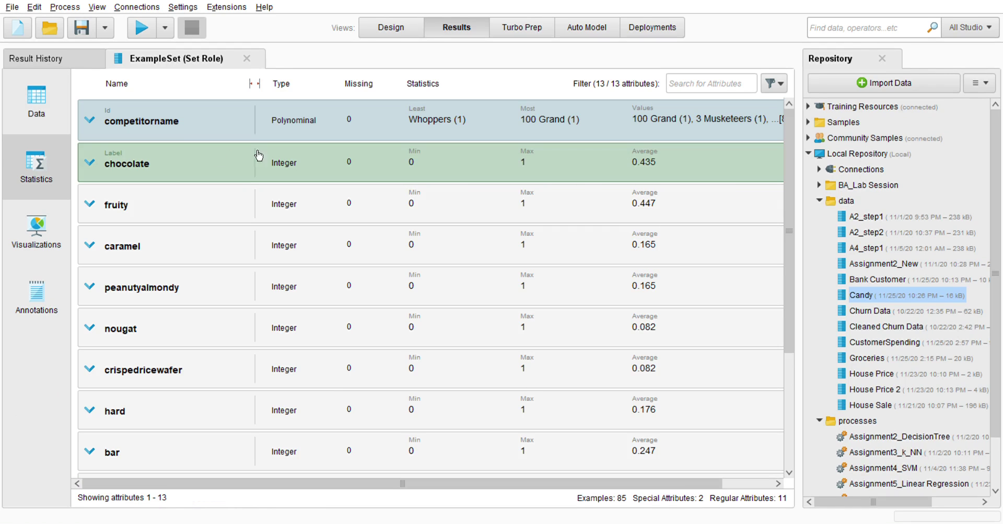
scroll(272, 261, "down", 5)
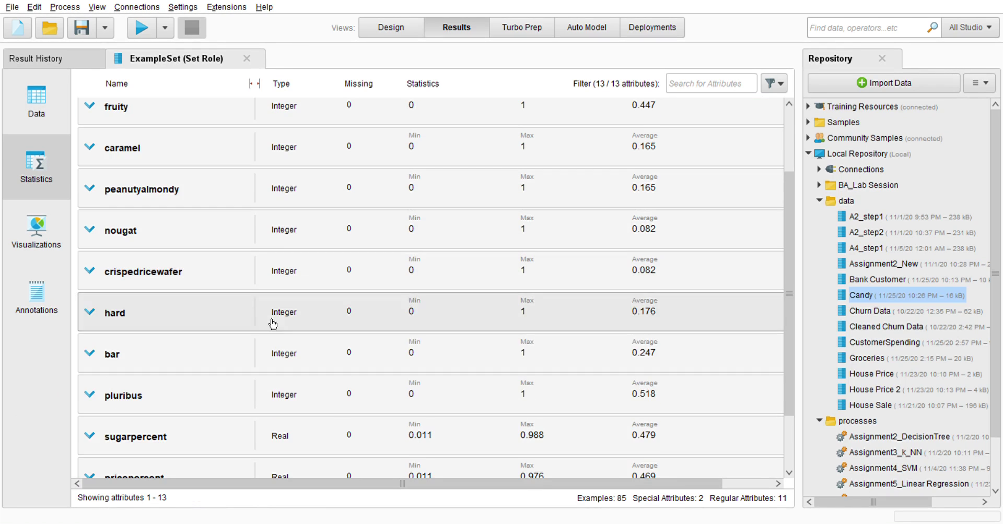
scroll(291, 360, "up", 5)
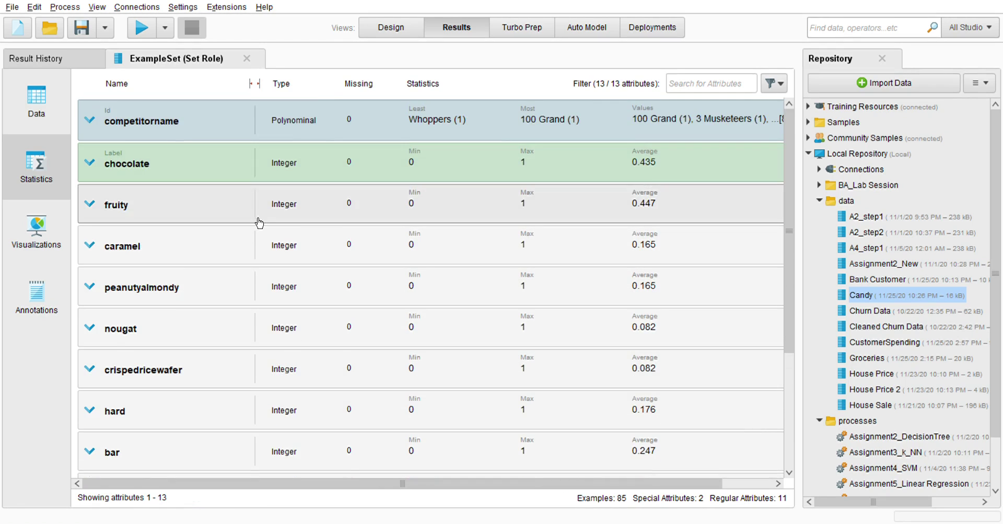
scroll(264, 291, "down", 5)
scroll(319, 282, "up", 5)
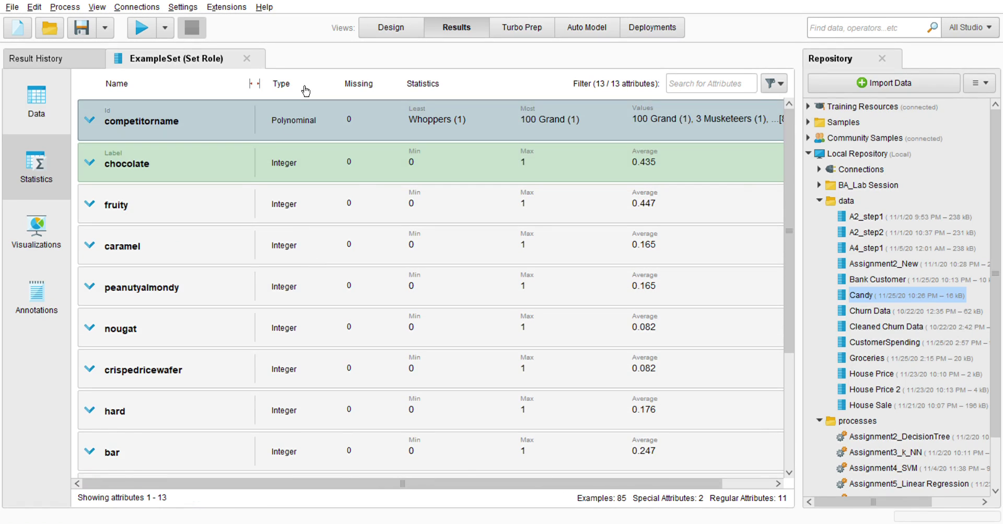
left_click(391, 27)
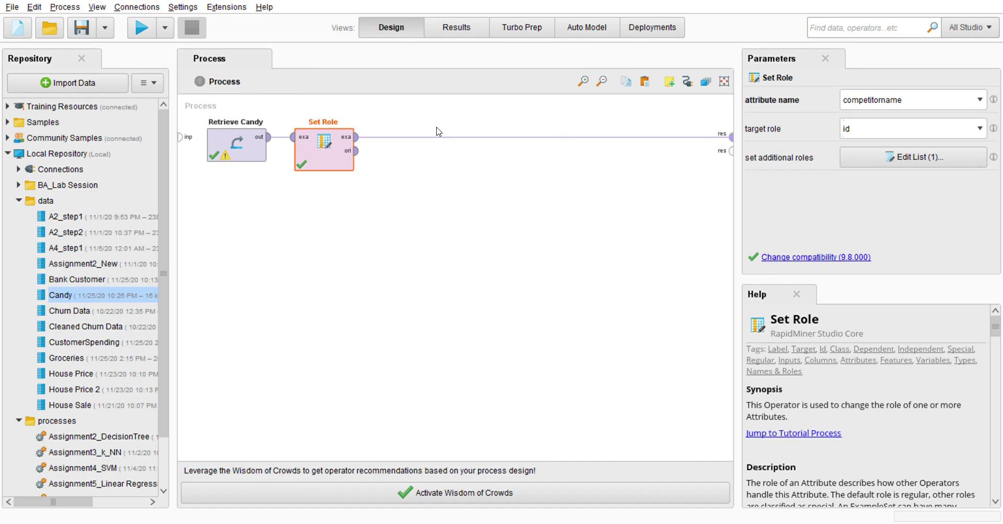
left_click(453, 27)
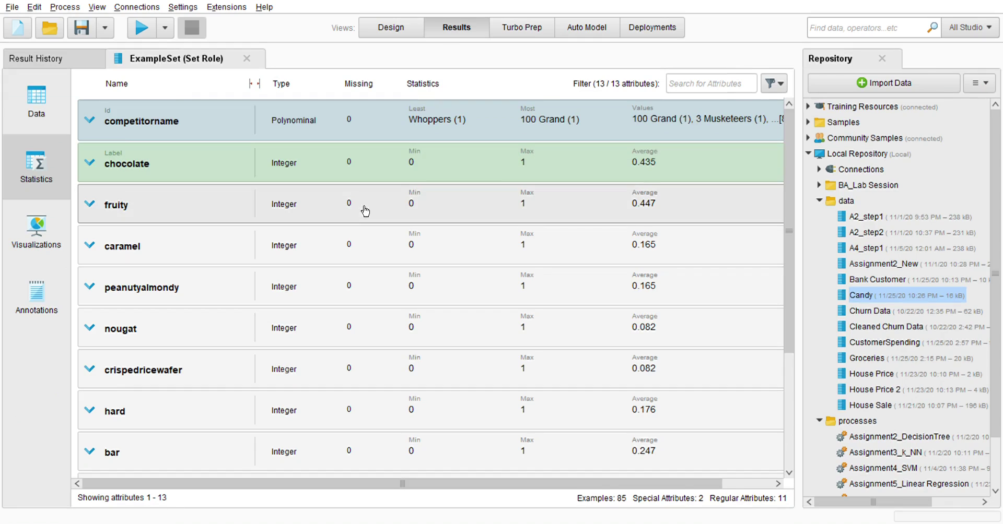
key("F8")
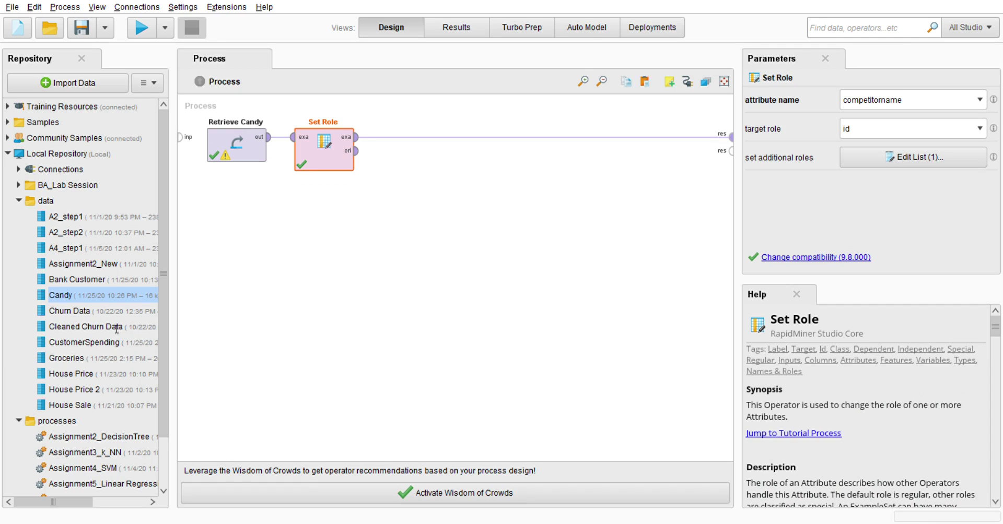
- Drop Numerical to Binominal onto the Set Role–res connection, then revisit the Set Role results
left_click_drag(116, 329, 418, 156)
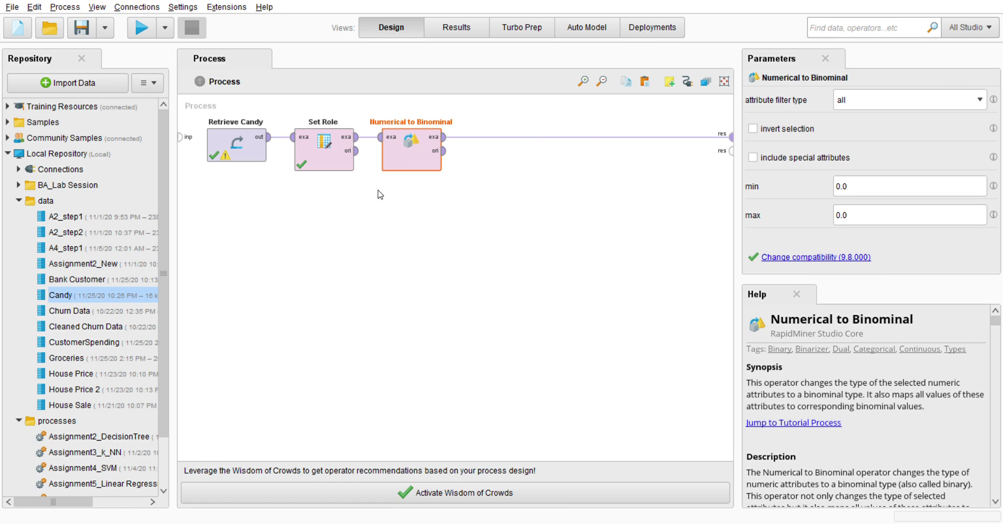
left_click(549, 137)
left_click(450, 27)
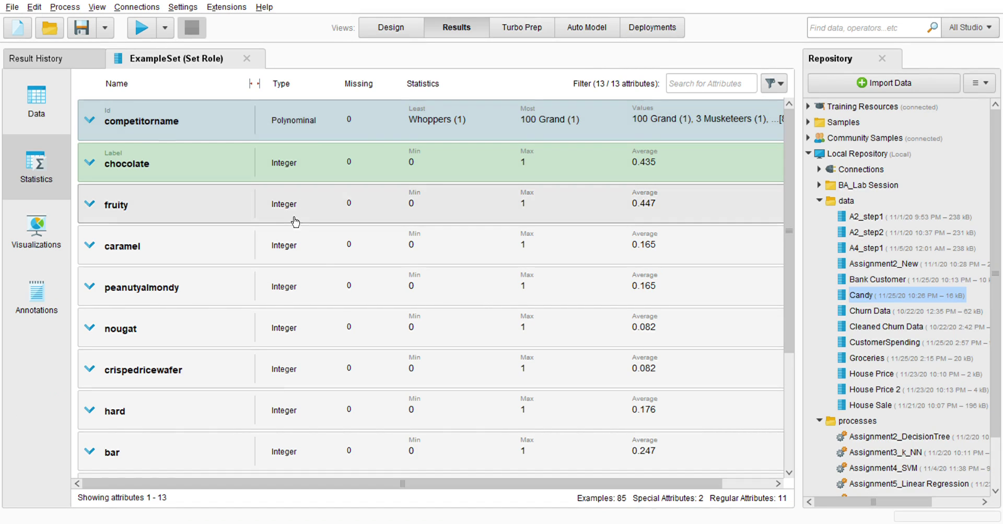
scroll(282, 261, "down", 3)
scroll(272, 444, "up", 2)
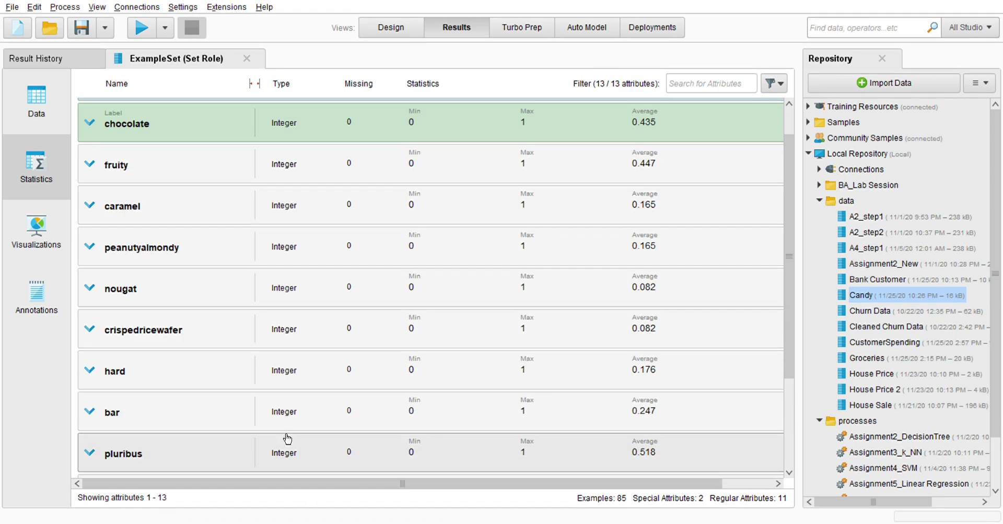
scroll(279, 209, "up", 1)
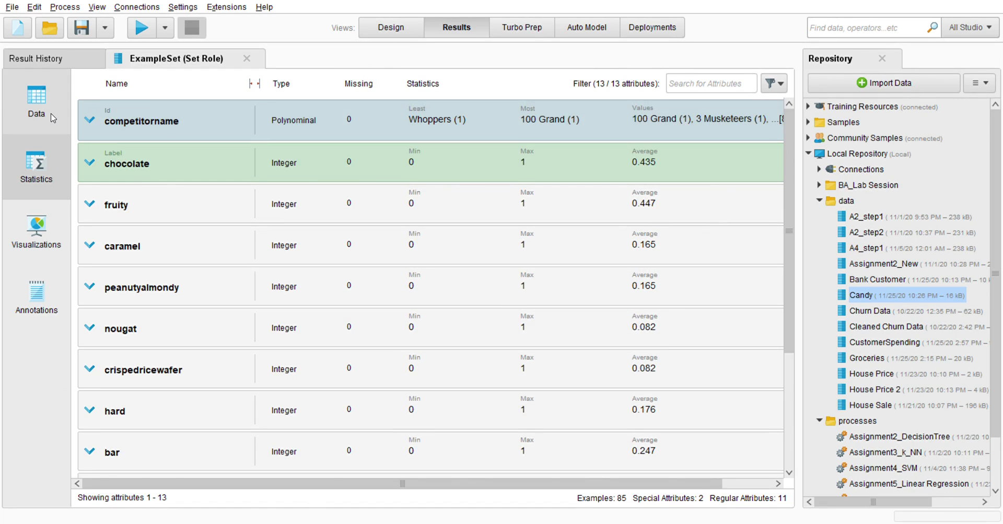
left_click(36, 102)
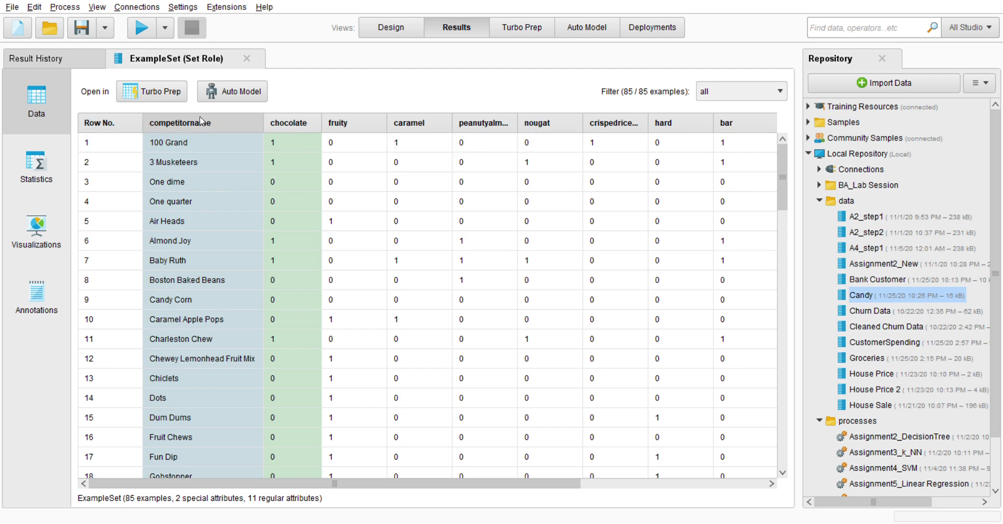
scroll(261, 485, "right", 2)
scroll(238, 490, "left", 2)
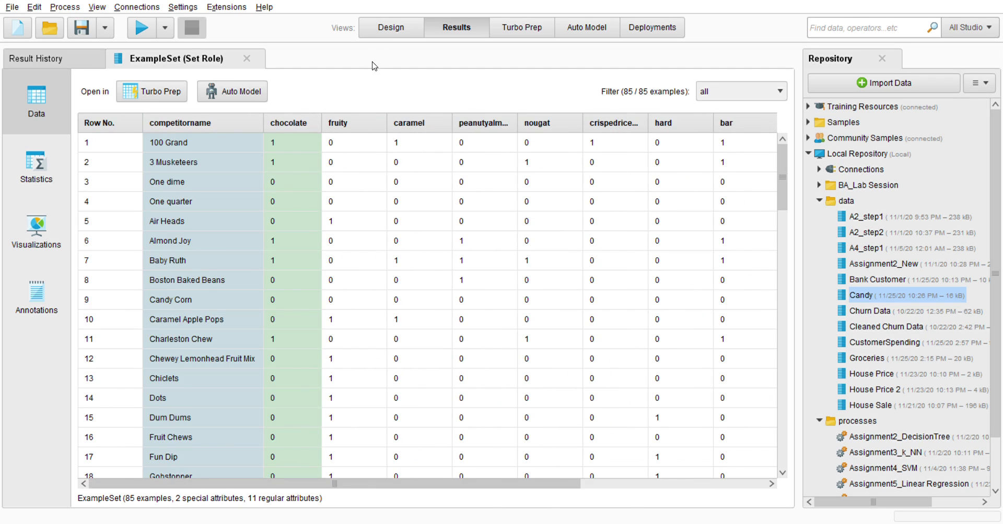
left_click(390, 30)
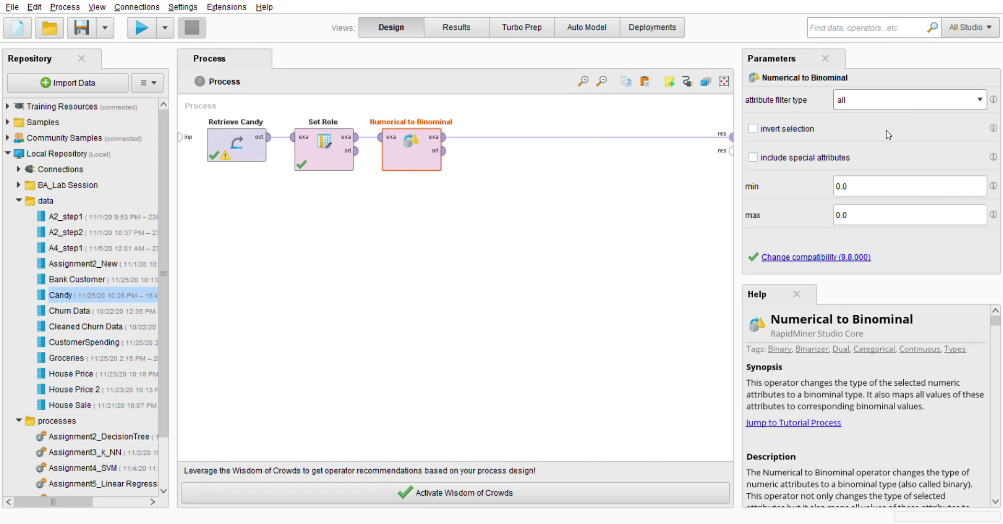
- Set Numerical to Binominal's filter type to subset with special attributes included, then run
left_click(889, 139)
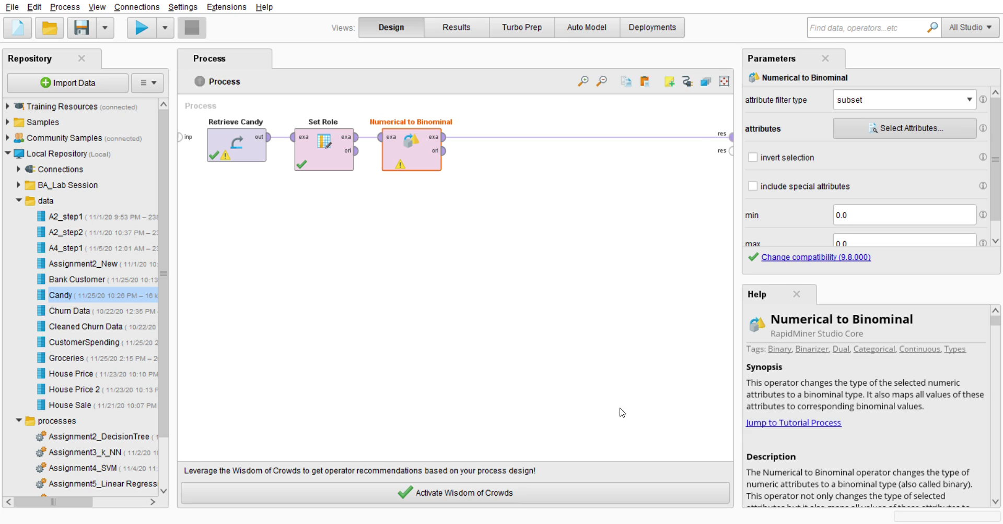
left_click(755, 188)
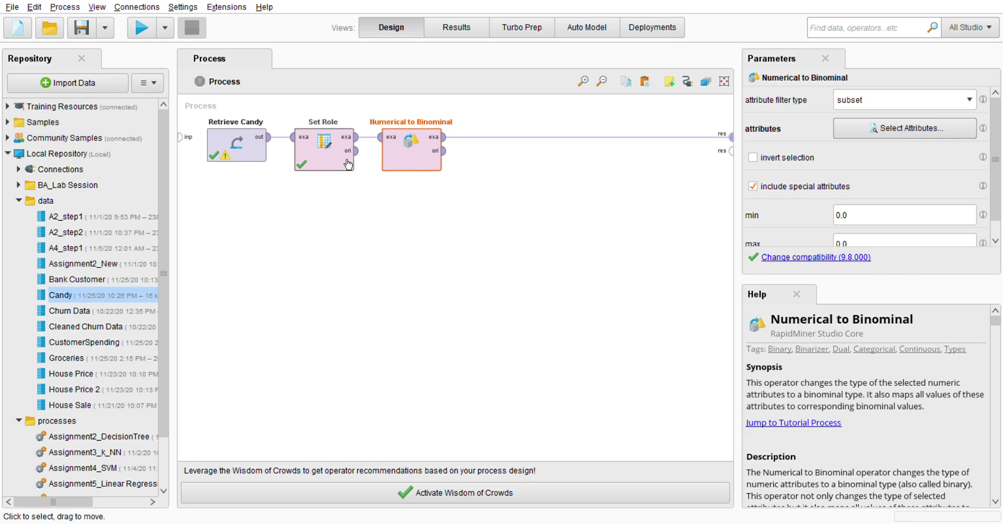
left_click(442, 32)
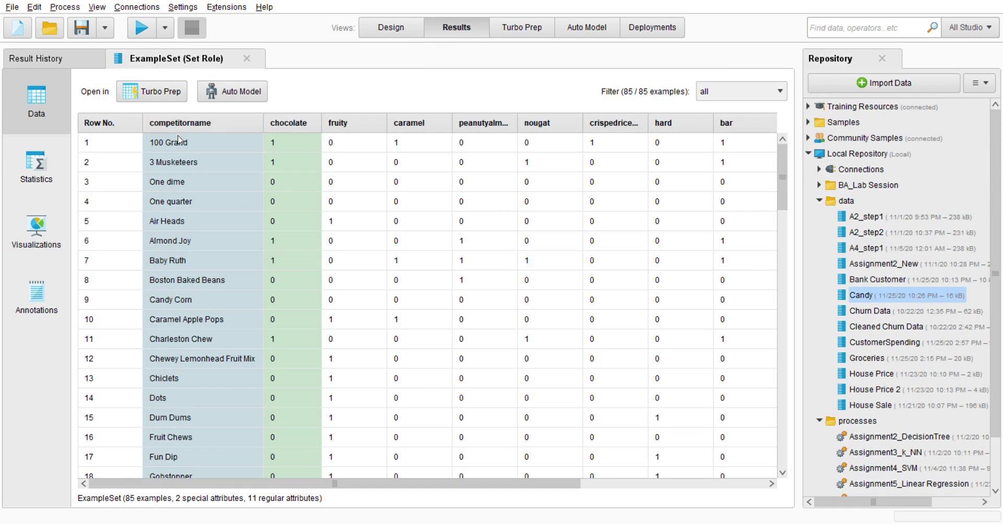
left_click(396, 30)
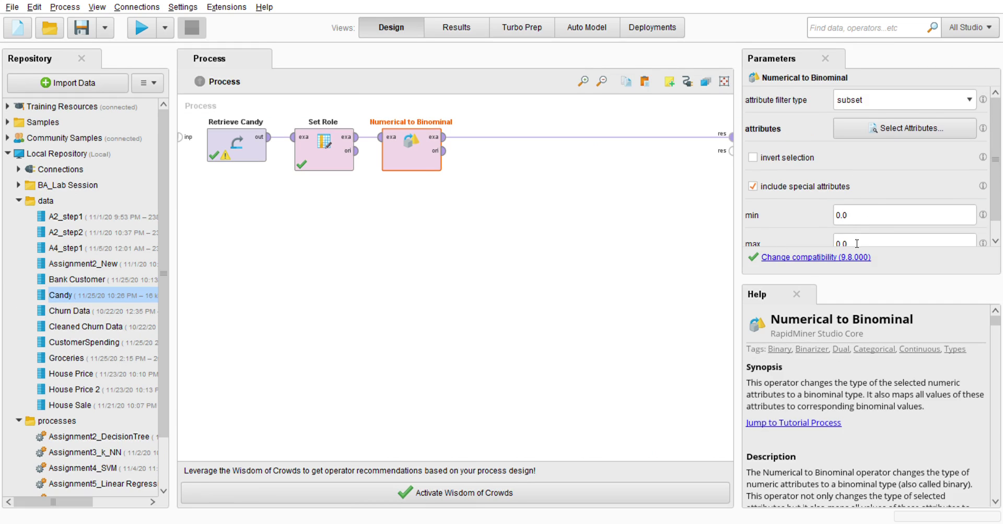
scroll(857, 244, "down", 1)
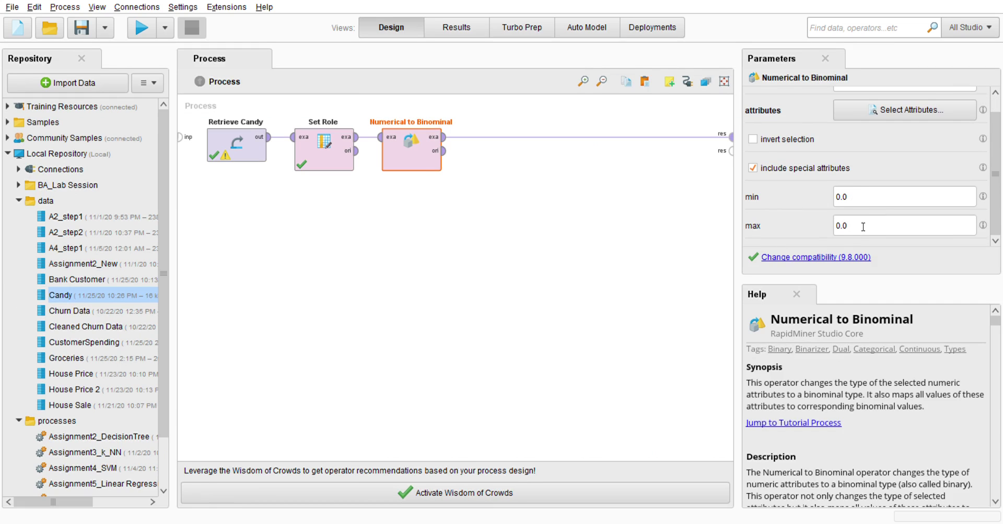
scroll(861, 187, "up", 1)
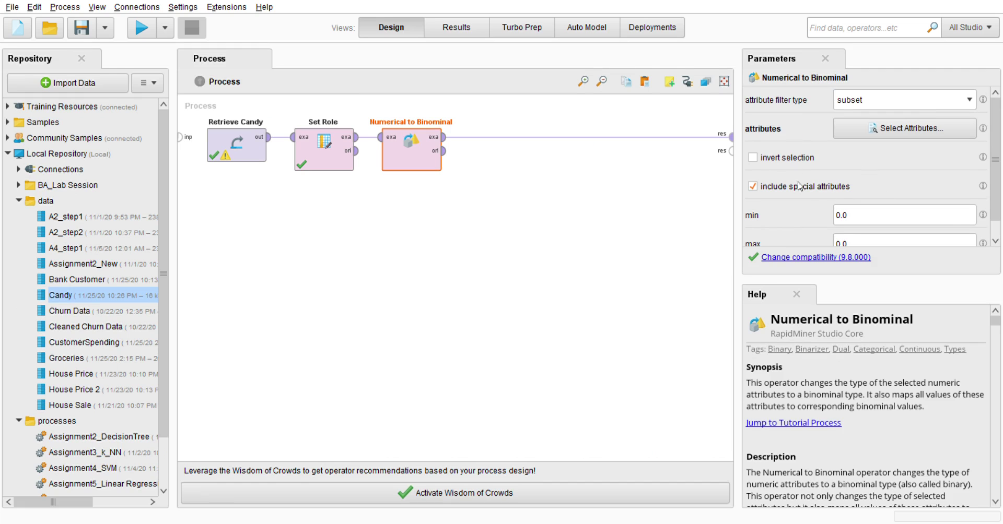
left_click(141, 27)
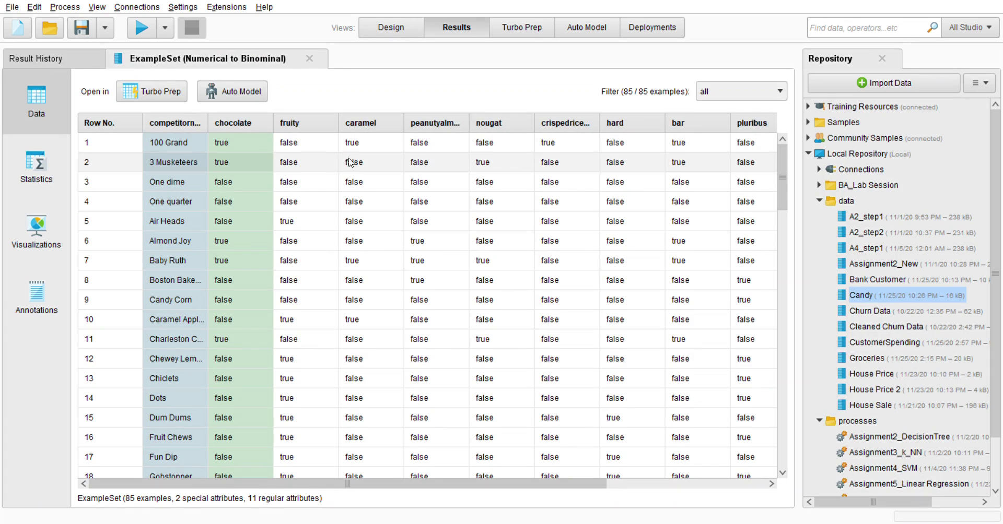
- Review the true/false ingredient columns in the ExampleSet Statistics, then go back to Design
scroll(266, 472, "right", 5)
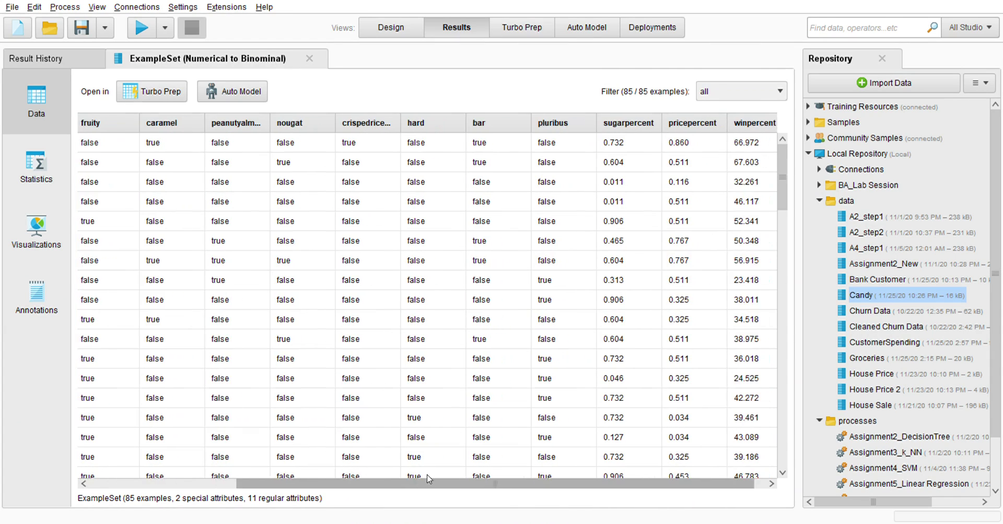
scroll(292, 474, "left", 4)
scroll(313, 475, "left", 1)
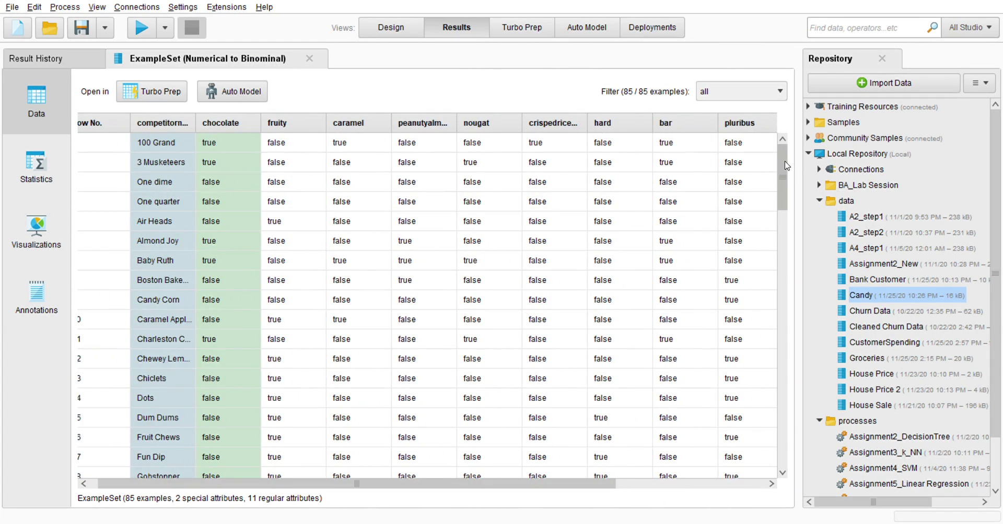
left_click_drag(782, 171, 781, 152)
left_click(21, 167)
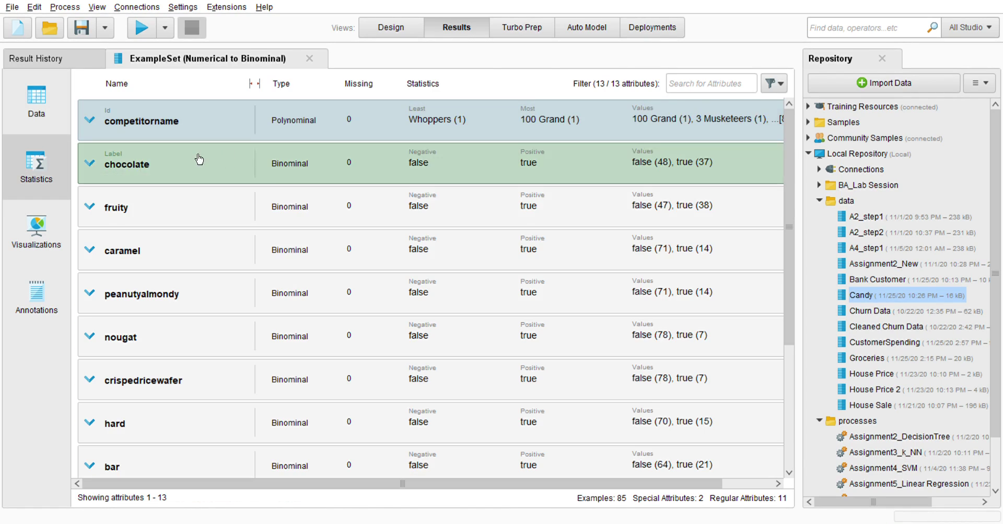
left_click_drag(788, 146, 805, 275)
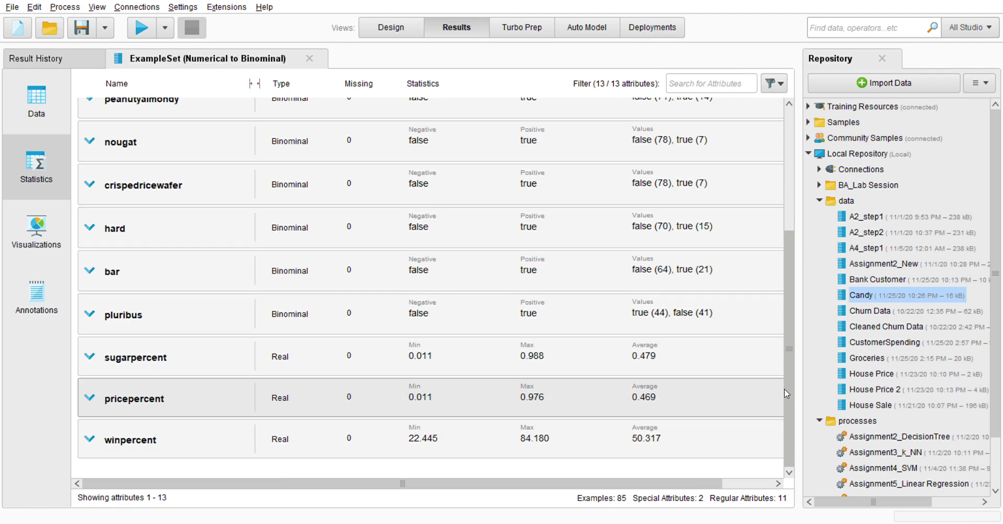
left_click_drag(789, 389, 326, 150)
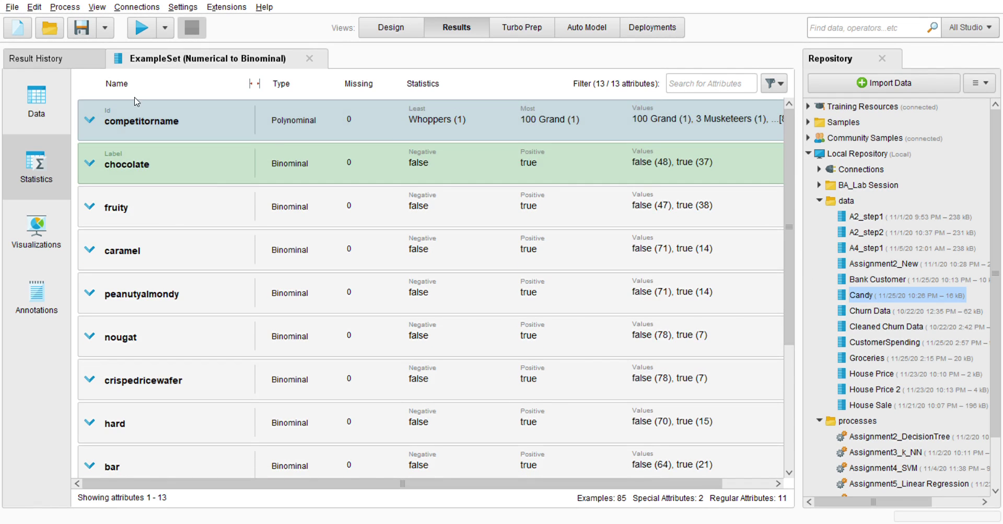
left_click(390, 27)
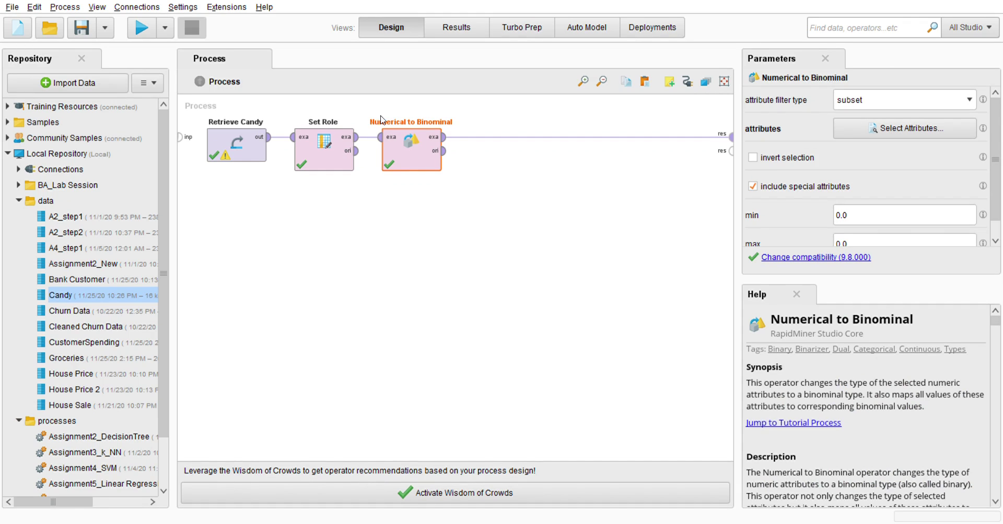
- Add a Split Validation operator (relative 0.7 split) after Numerical to Binominal and remove its tra-to-res link
left_click_drag(60, 369, 63, 372)
left_click_drag(115, 326, 478, 178)
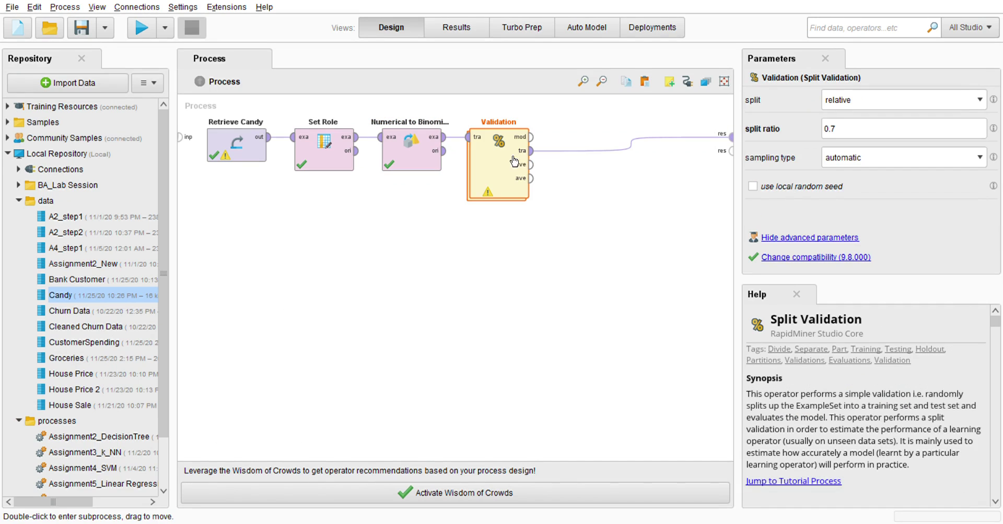
left_click(633, 145, "alt")
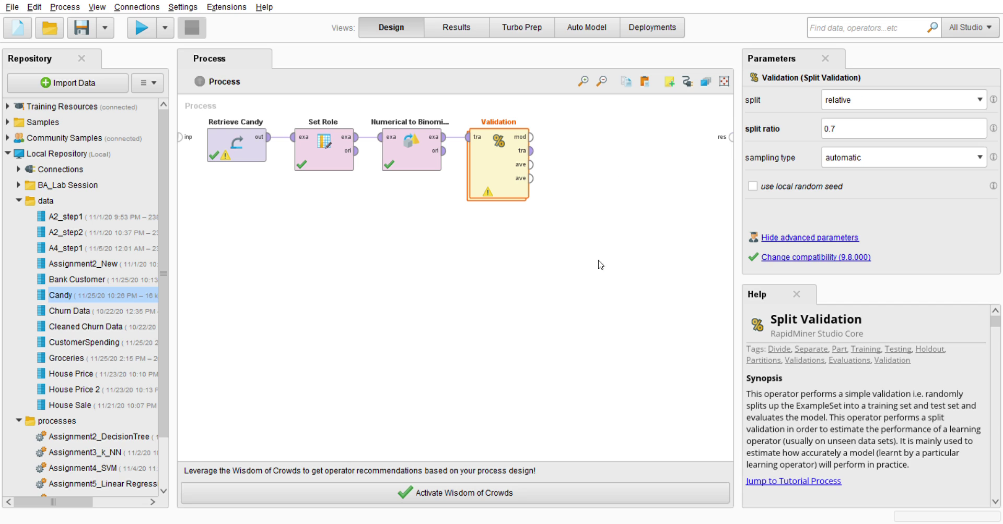
- Enter the Validation subprocess and place a Logistic Regression operator on its Training side
double_click(503, 166)
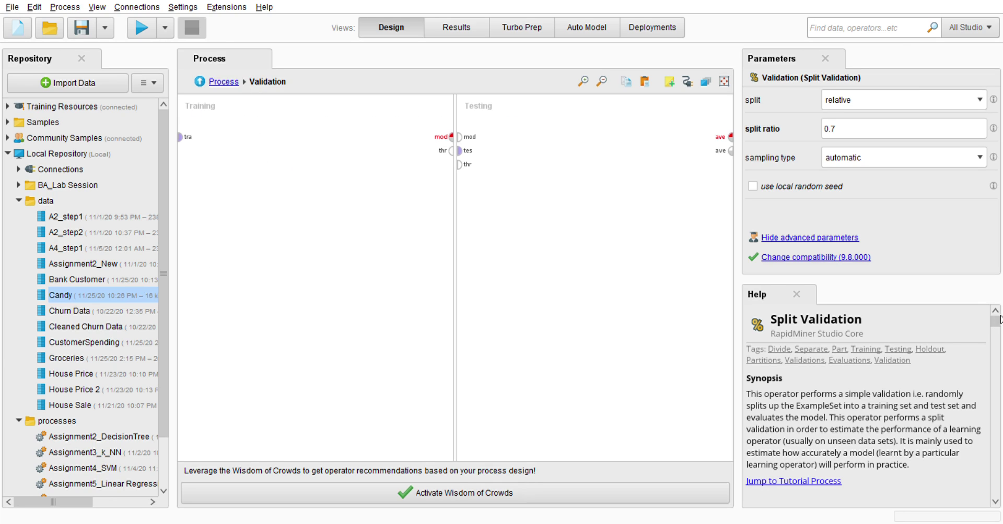
left_click_drag(997, 325, 999, 335)
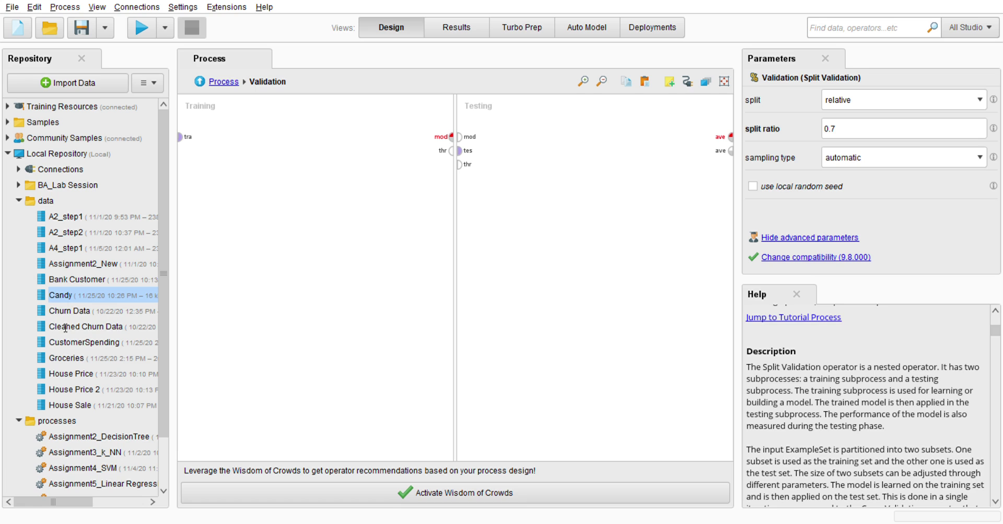
left_click_drag(83, 282, 107, 403)
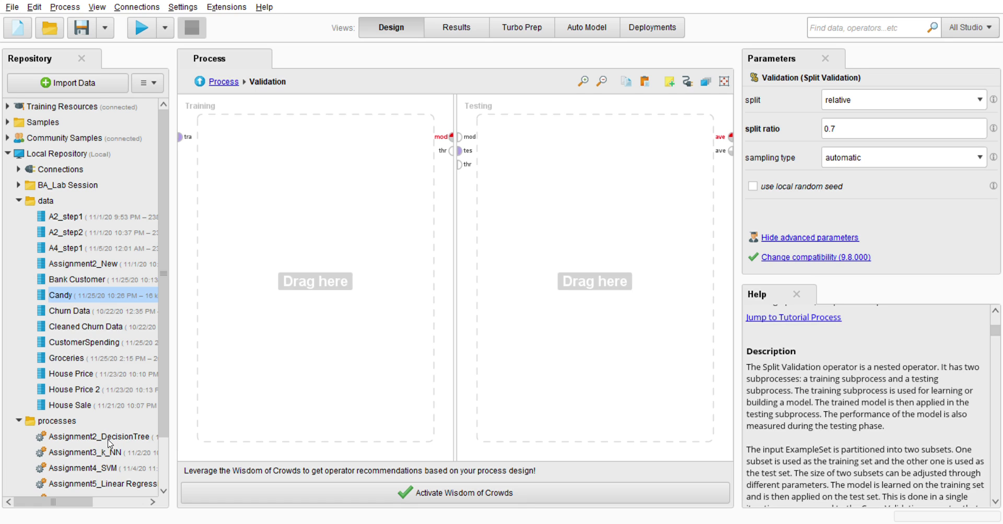
left_click_drag(108, 443, 72, 325)
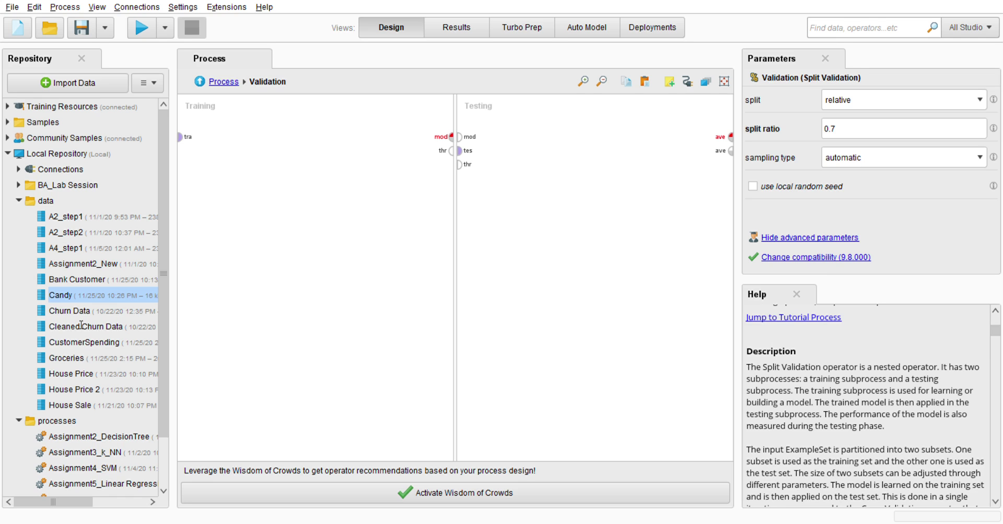
left_click_drag(81, 325, 251, 162)
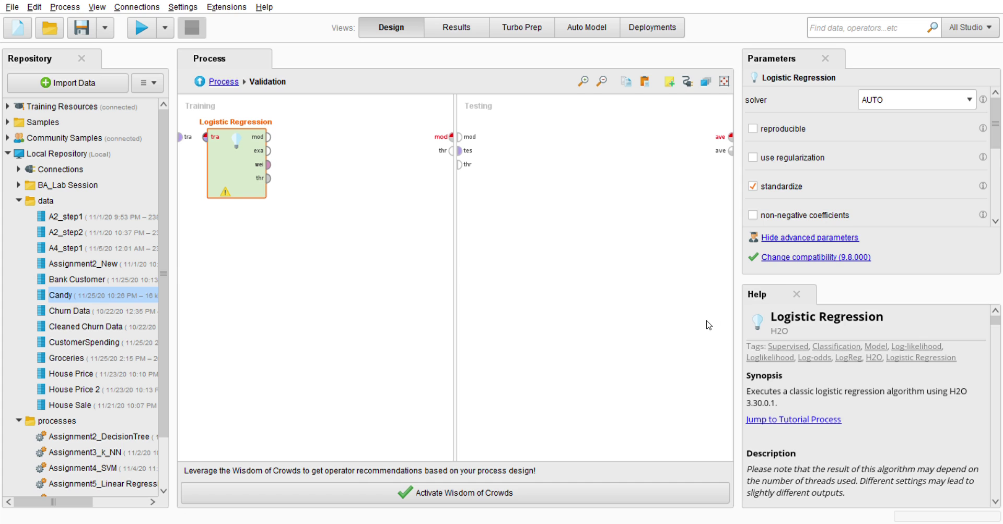
- Review the Numerical to Binominal example set results: 85 examples, chocolate false 48, true 37
scroll(938, 389, "down", 1)
scroll(938, 389, "down", 7)
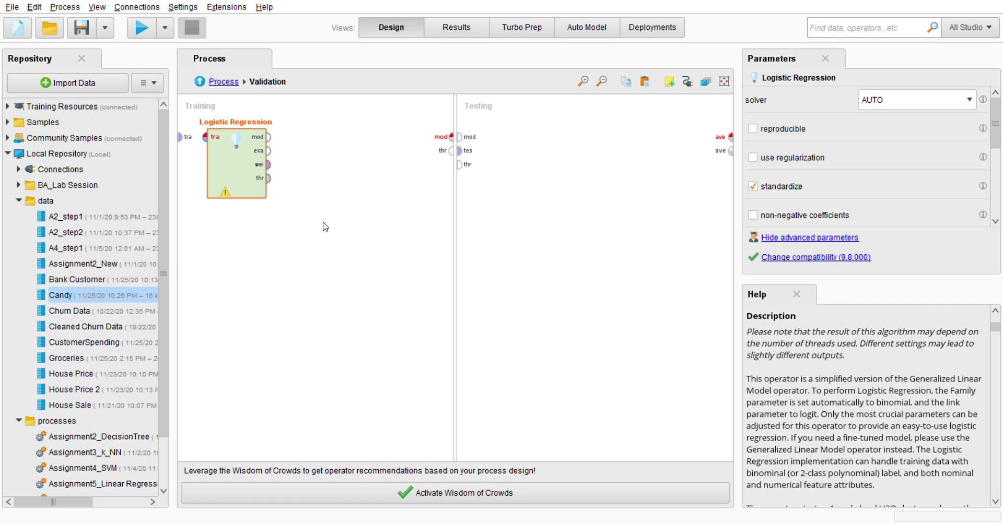
left_click(462, 26)
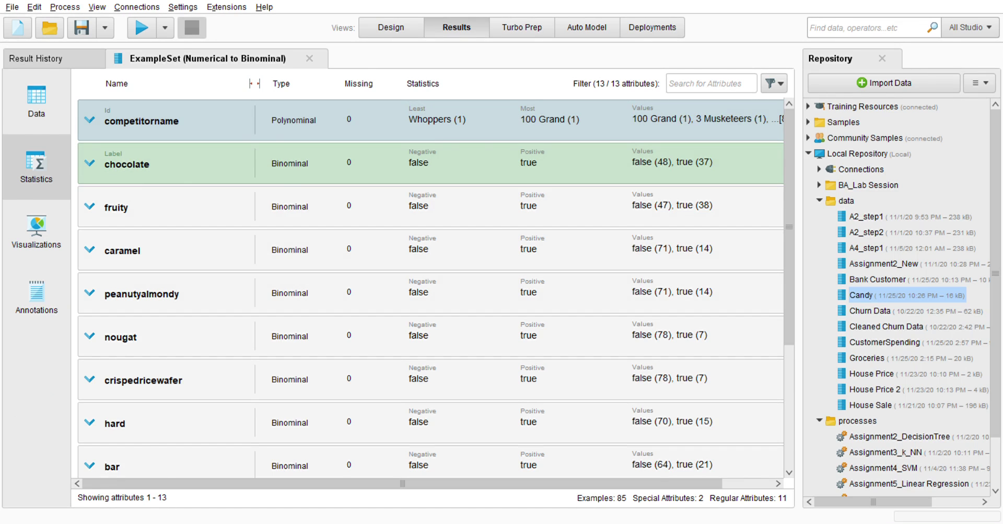
- Feed the training data into Logistic Regression and route its model and examples to the Testing side
left_click(391, 28)
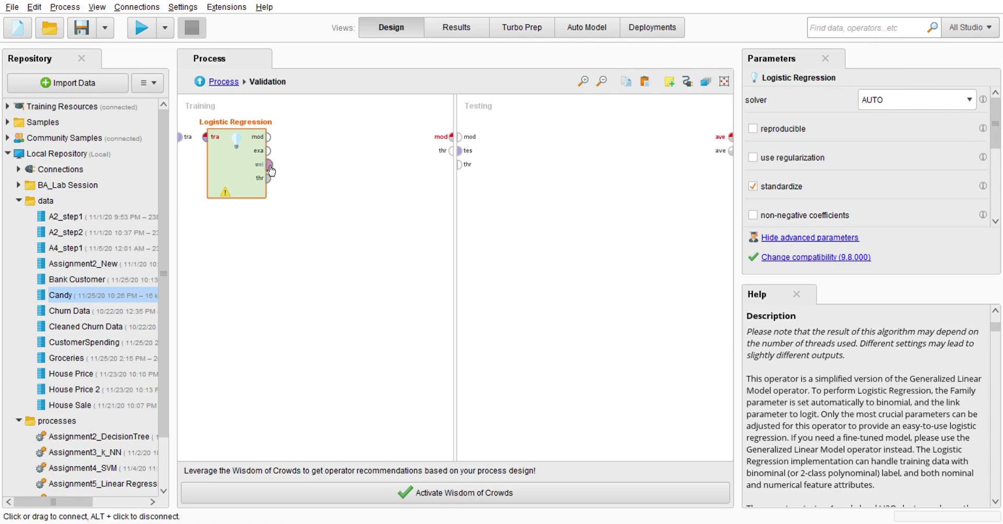
left_click(179, 137)
left_click(206, 137)
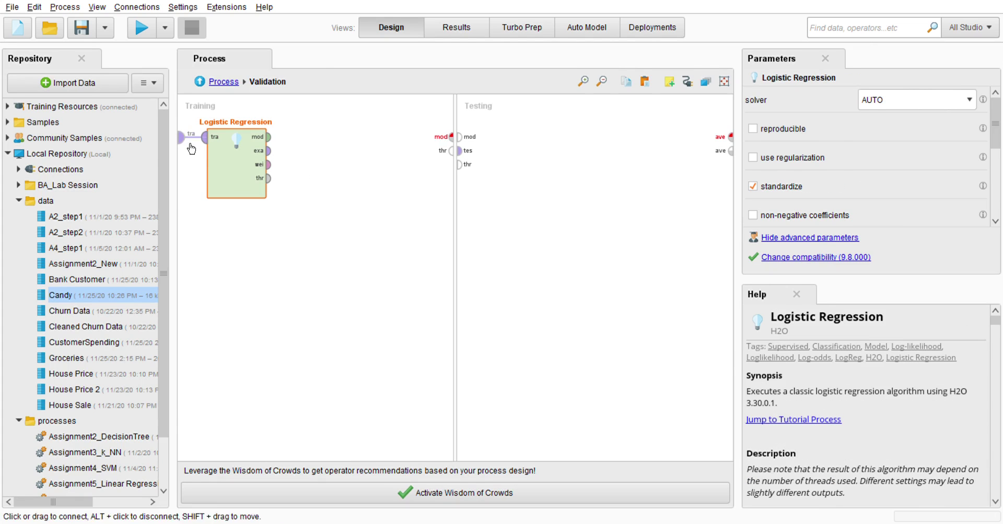
left_click(269, 137)
left_click(451, 138)
left_click(456, 146)
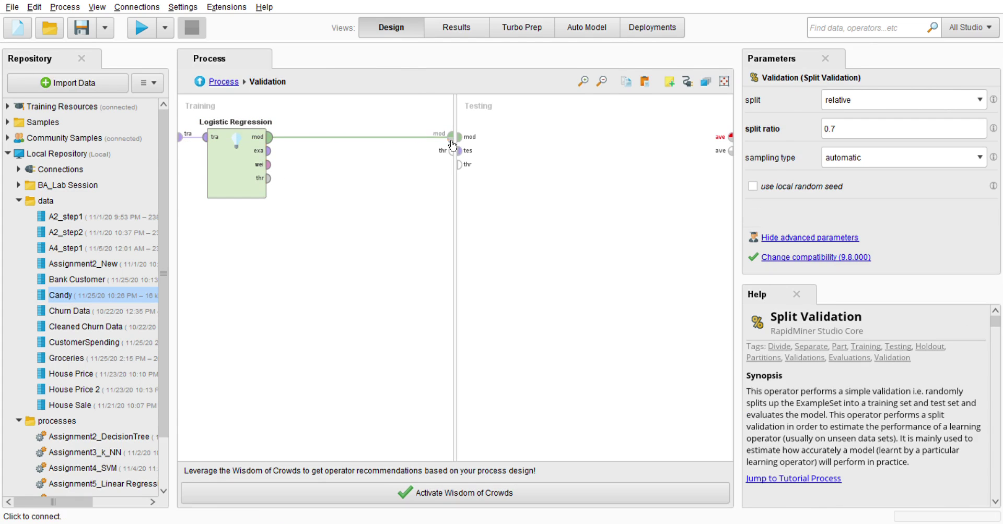
left_click(269, 151)
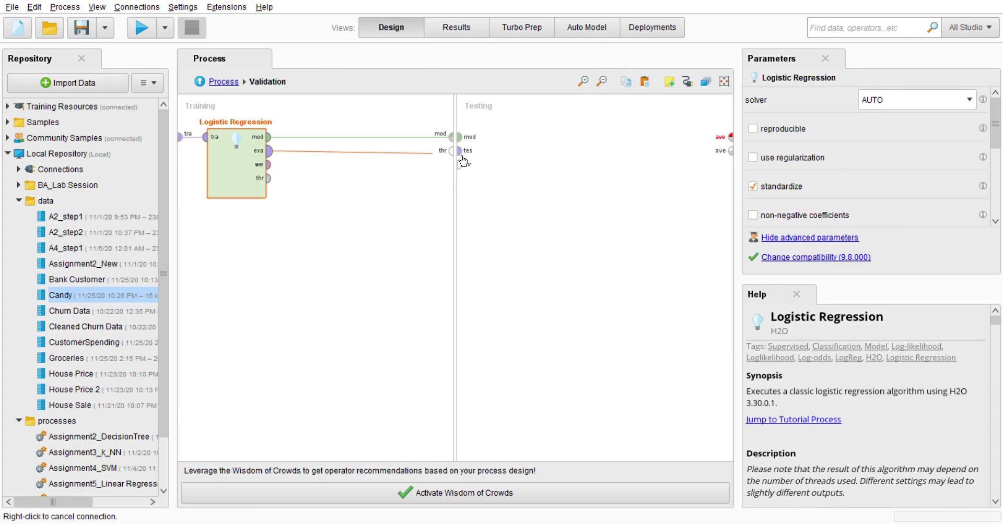
left_click(451, 151)
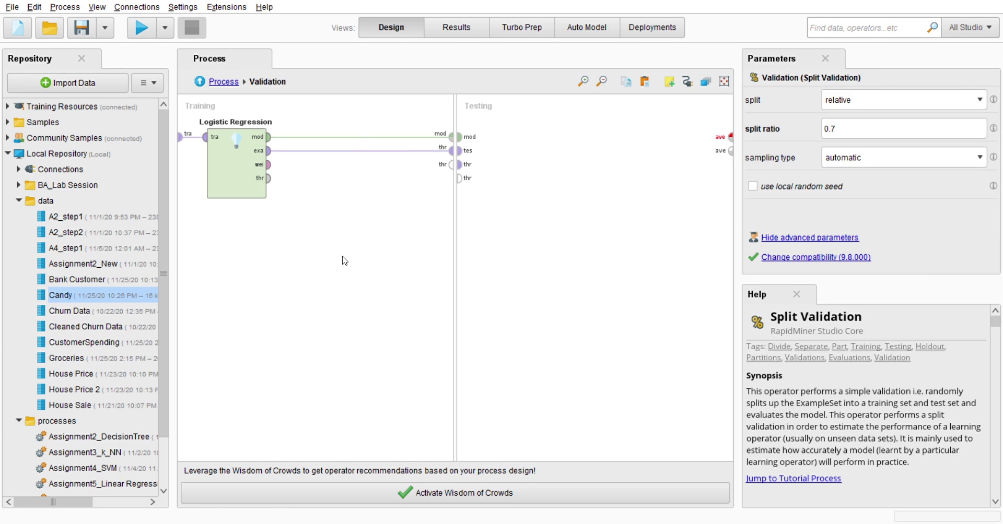
left_click_drag(68, 295, 140, 347)
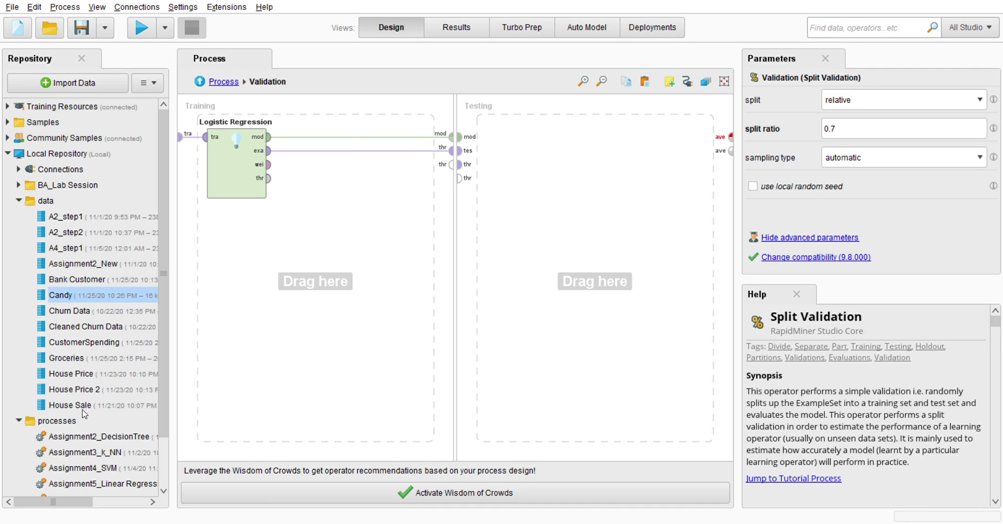
- Place Apply Model in Testing and feed it the trained model and the test data
left_click_drag(84, 414, 528, 153)
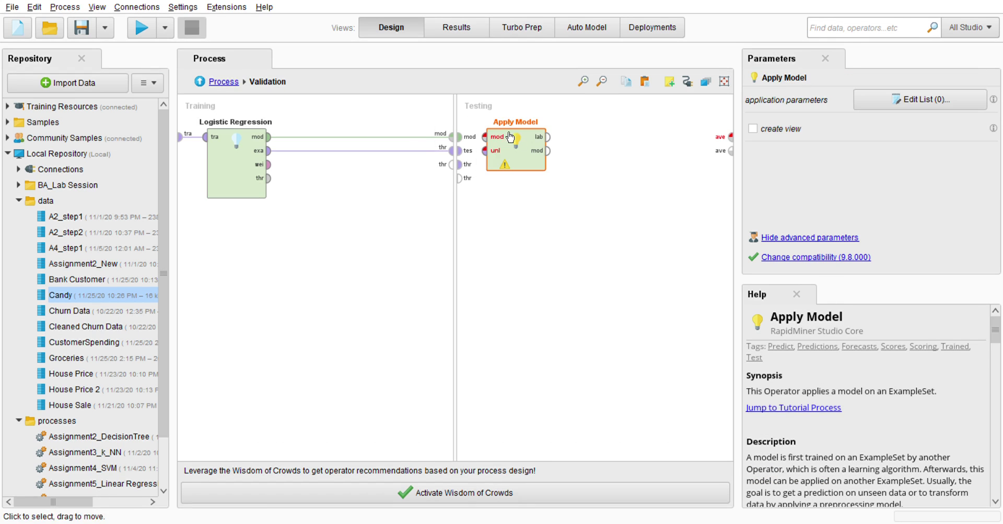
left_click(485, 137)
left_click(460, 136)
left_click(484, 150)
left_click(467, 155)
left_click(525, 159)
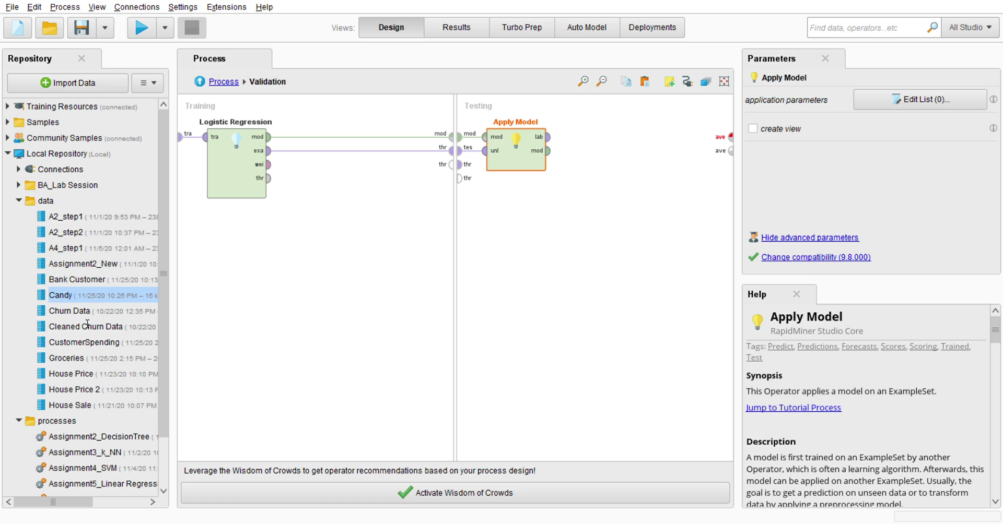
- Add a Performance operator scoring the labelled predictions and send its result to the validation output
left_click_drag(72, 332, 155, 428)
left_click_drag(86, 474, 589, 142)
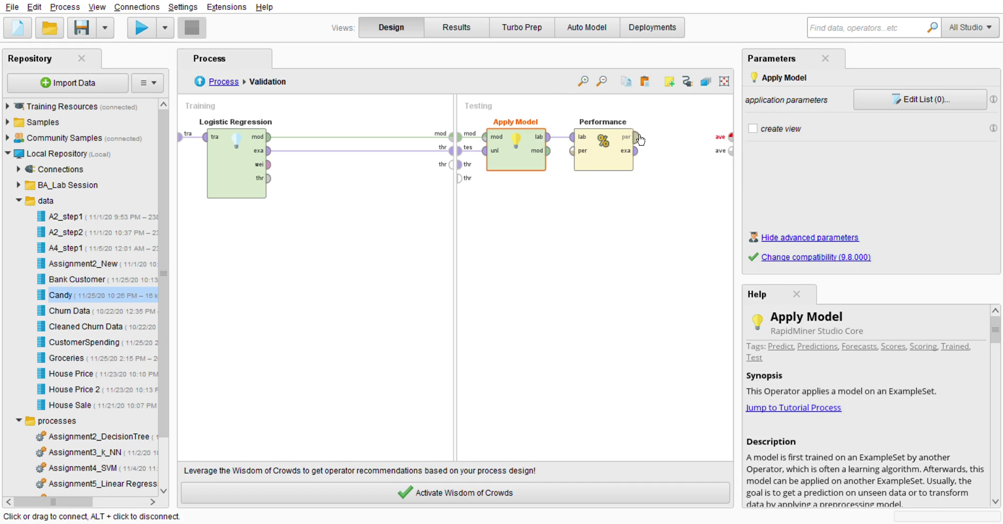
left_click_drag(640, 140, 730, 137)
left_click(634, 186)
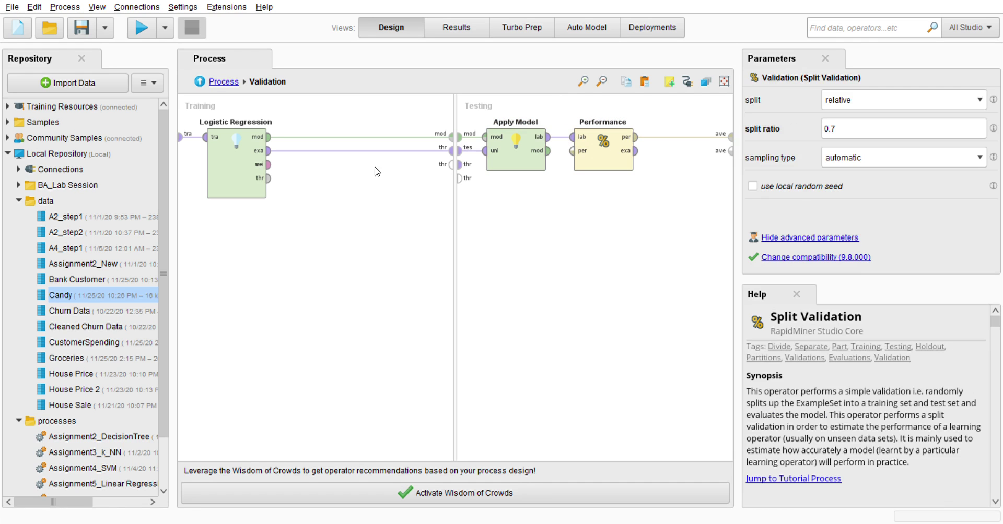
- Check the Performance operator's settings, then return to the top-level process
left_click(601, 157)
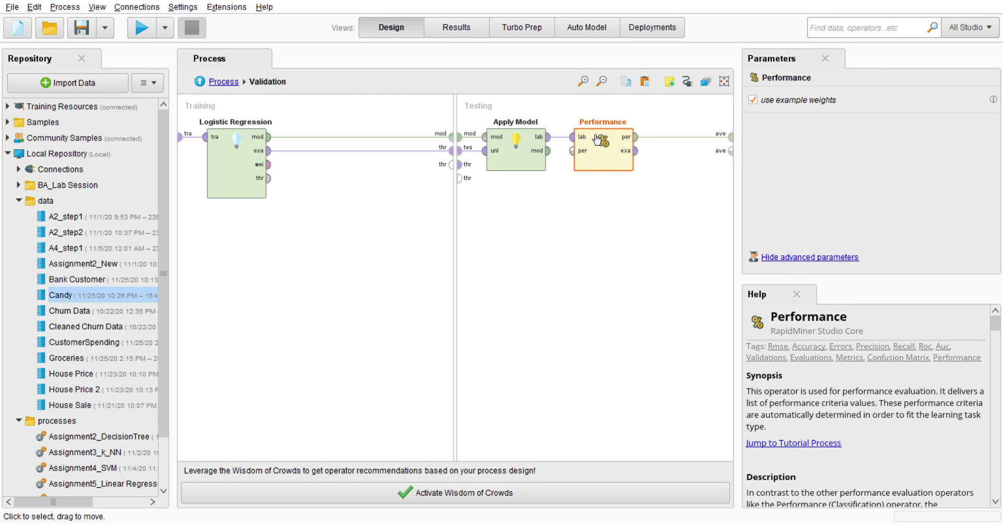
scroll(812, 415, "down", 1)
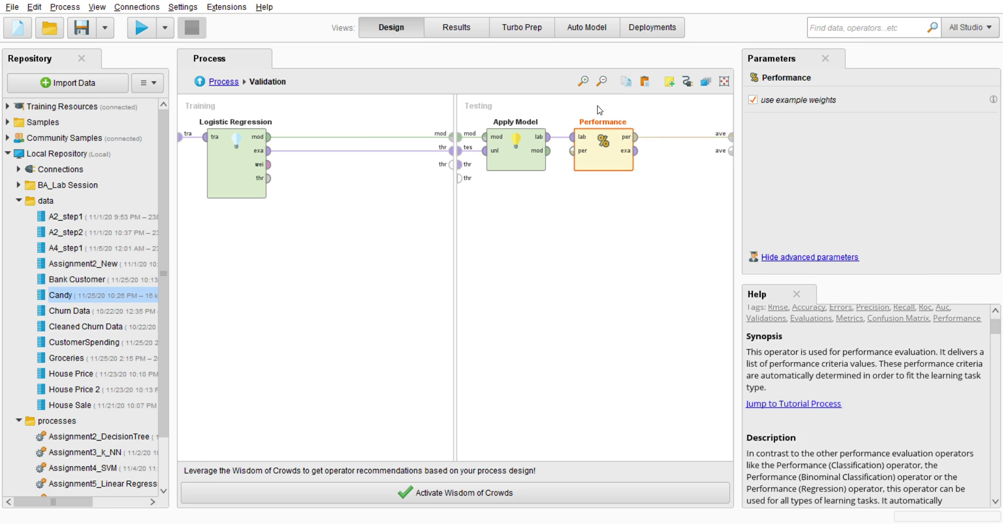
left_click(224, 81)
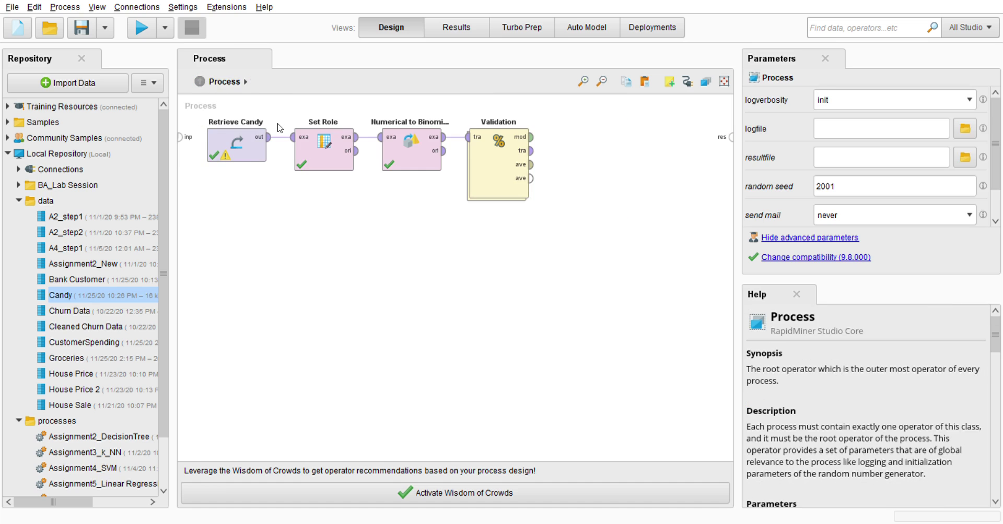
- Connect Validation's mod, tra and ave outputs to results and run the process, reaching 80.00% accuracy
left_click(531, 137)
left_click(728, 137)
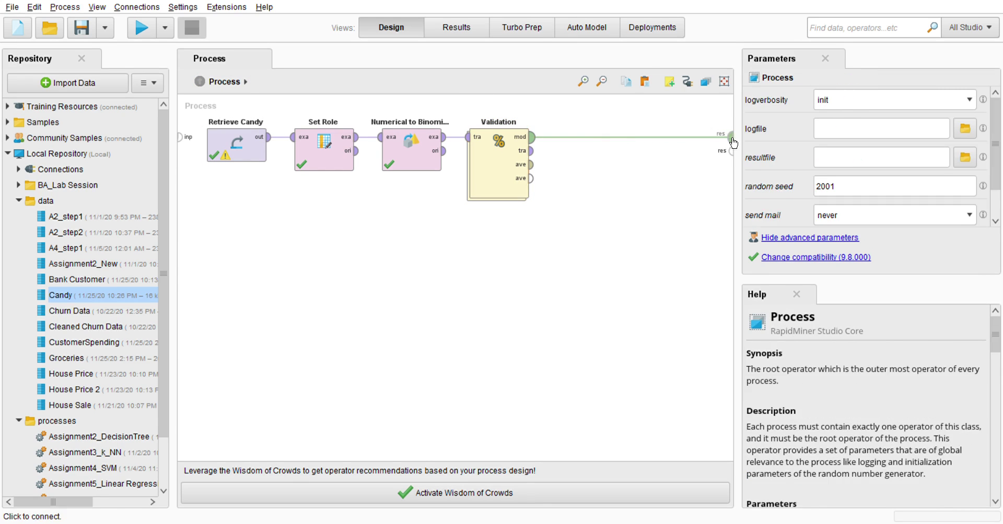
left_click(530, 151)
left_click(720, 151)
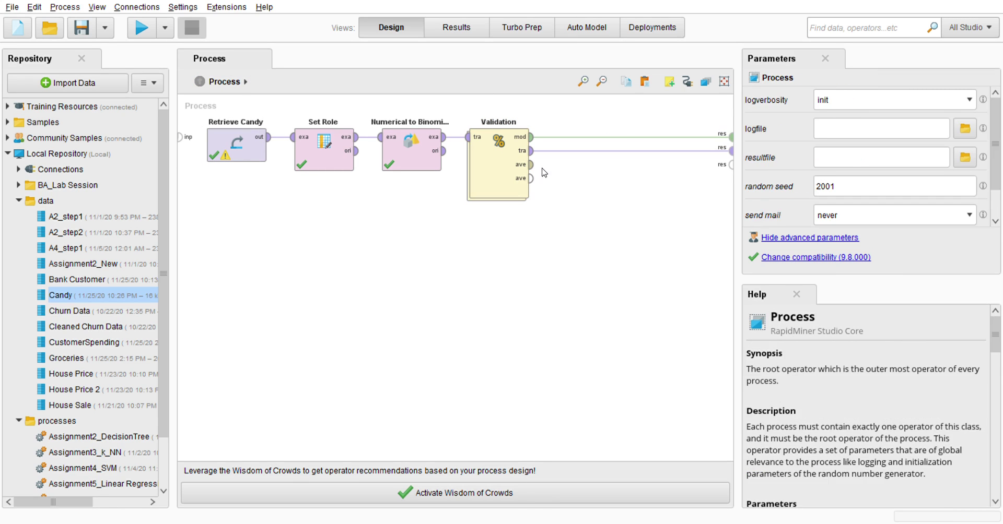
left_click(531, 165)
left_click(731, 164)
left_click(142, 28)
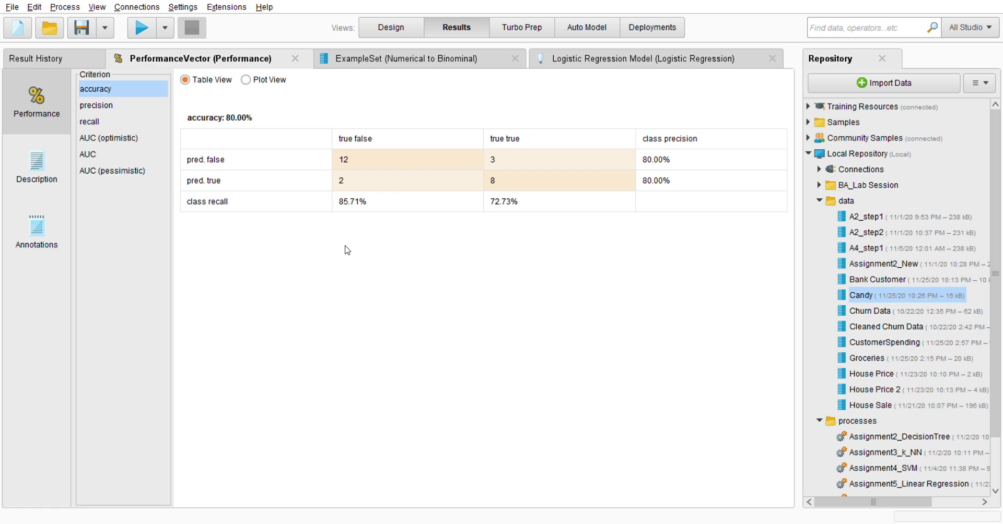
- View the converted example set, then the Logistic Regression coefficients (fruity.true -6.753, intercept -10.294)
left_click(413, 58)
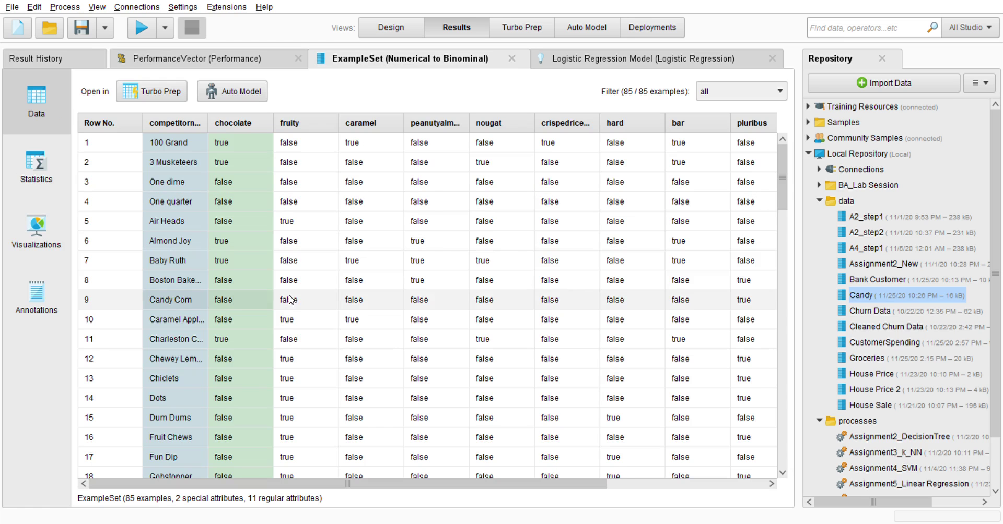
left_click(601, 59)
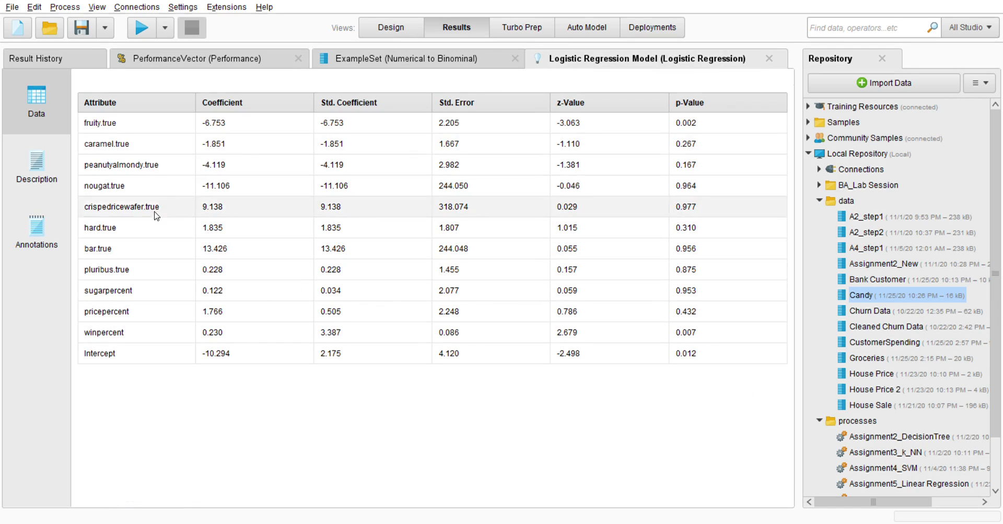